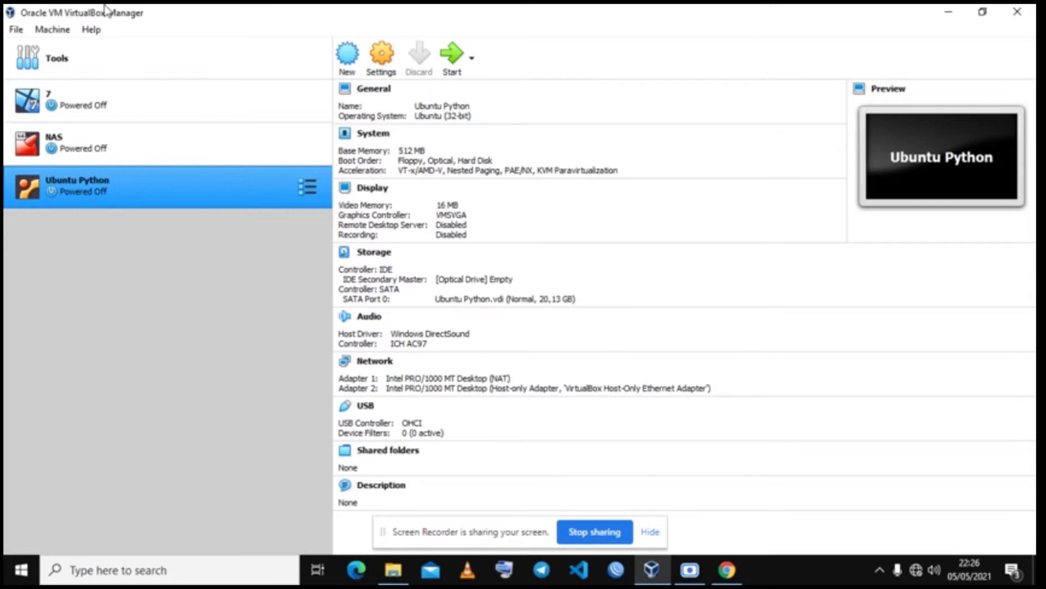
Step: Check the VirtualBox version information from the Help menu
left_click(93, 30)
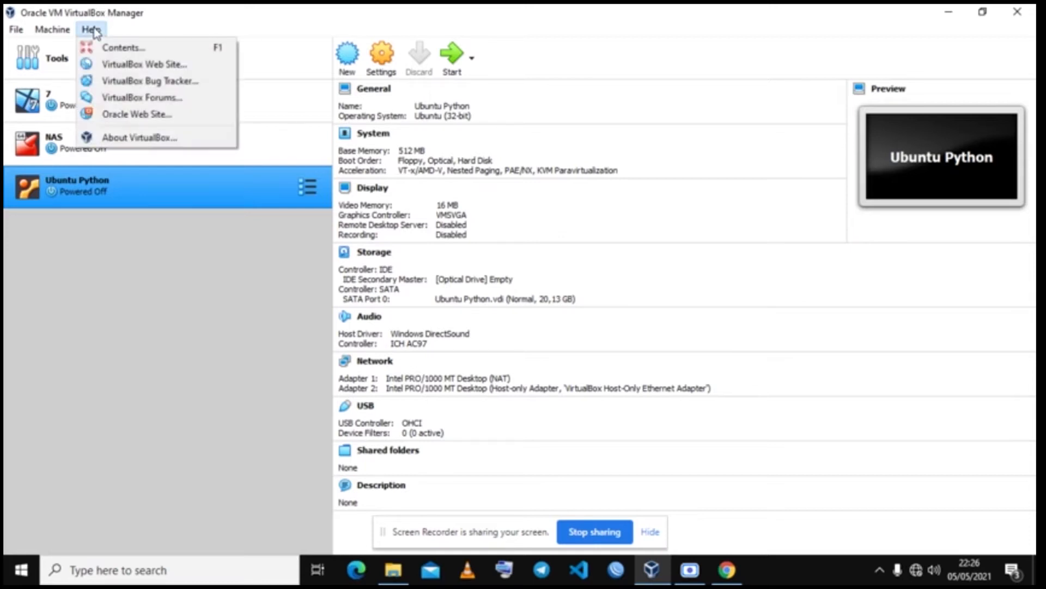
left_click(114, 137)
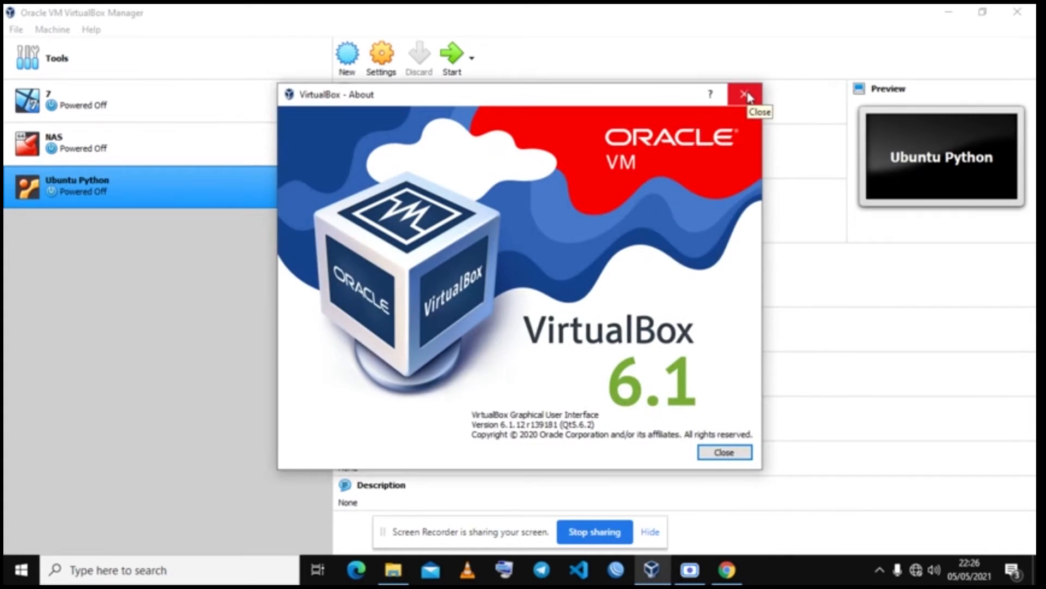
left_click(744, 95)
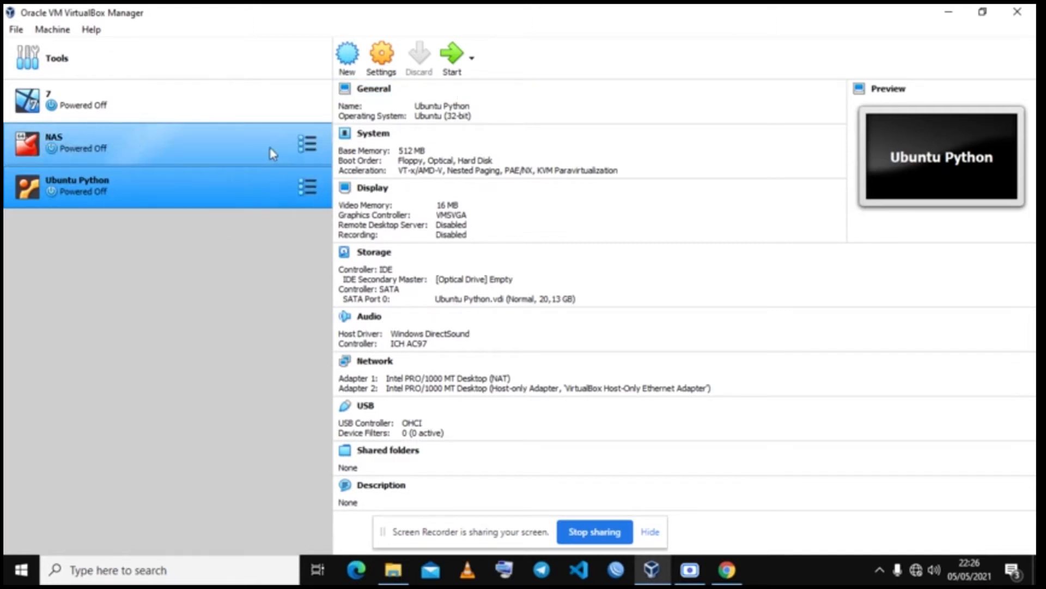
Step: Start a new machine named 'Ubuntu Server 20', keeping Linux, Ubuntu (64-bit)
left_click(349, 66)
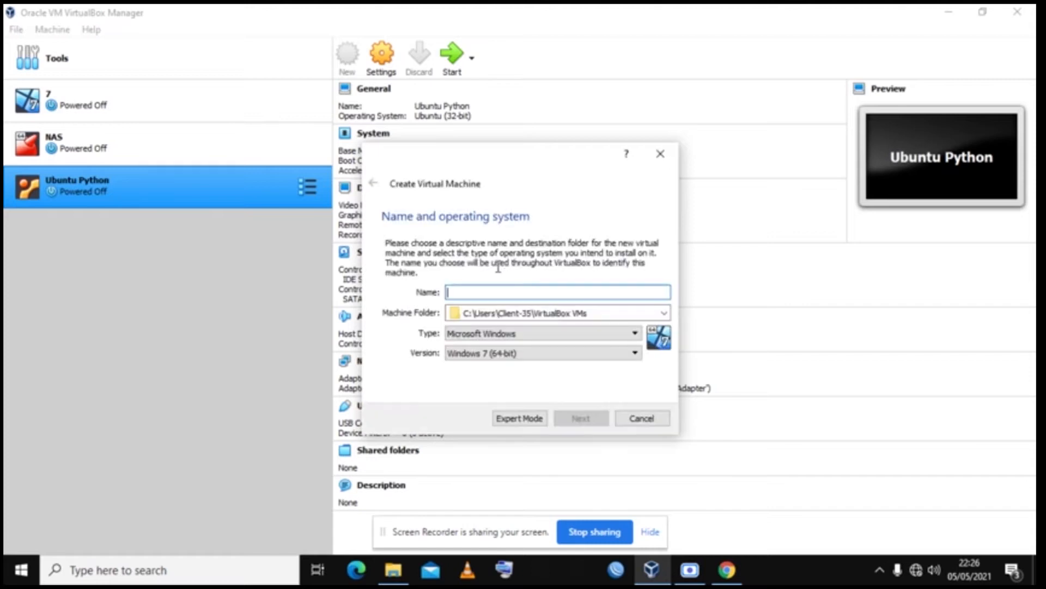
type("UBun")
key("BackSpace")
key("BackSpace")
key("BackSpace")
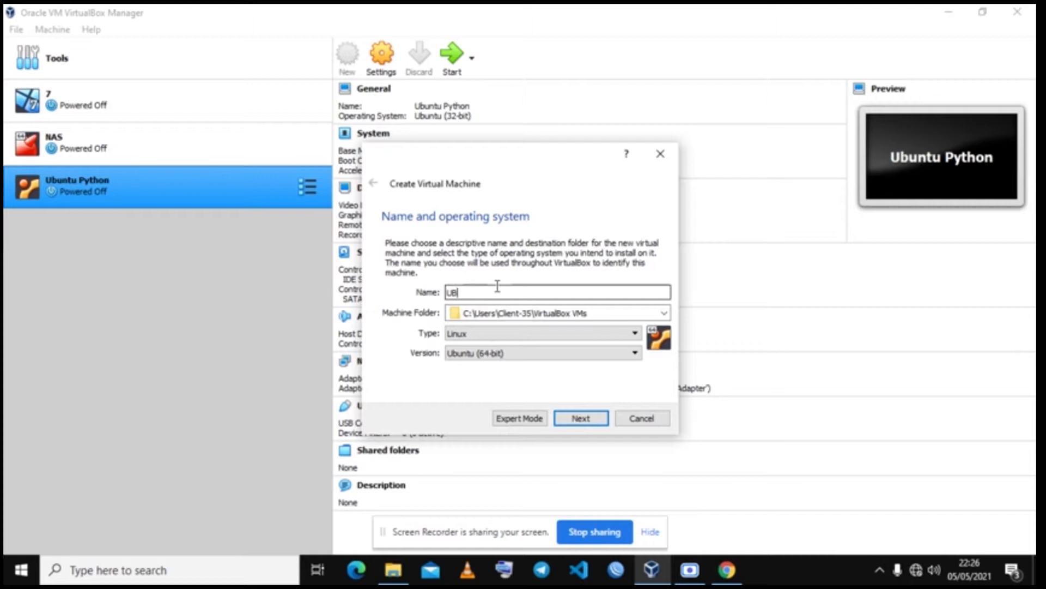
type("buntu Server 20")
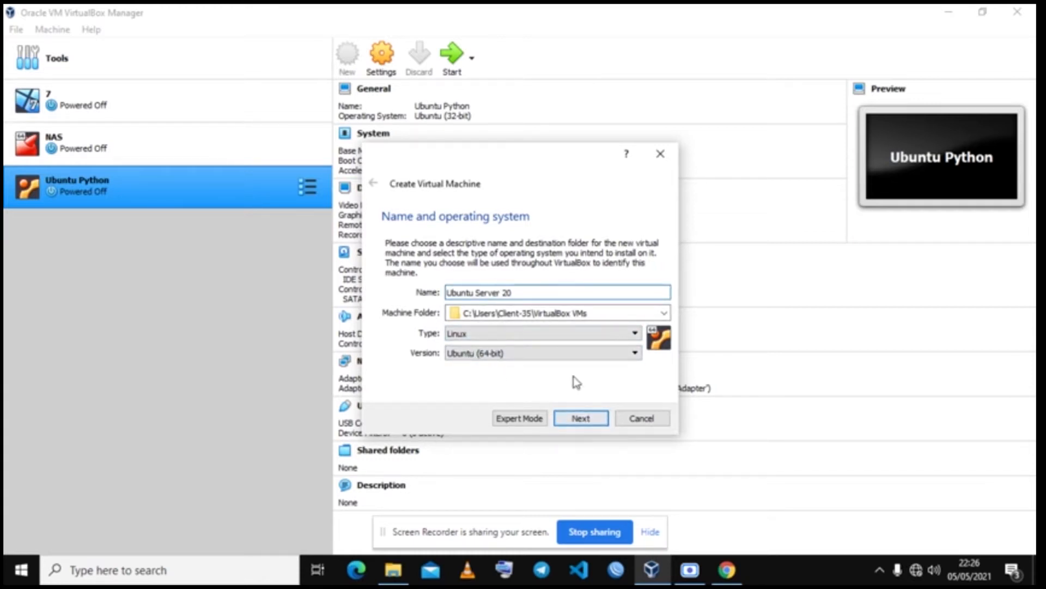
left_click(571, 352)
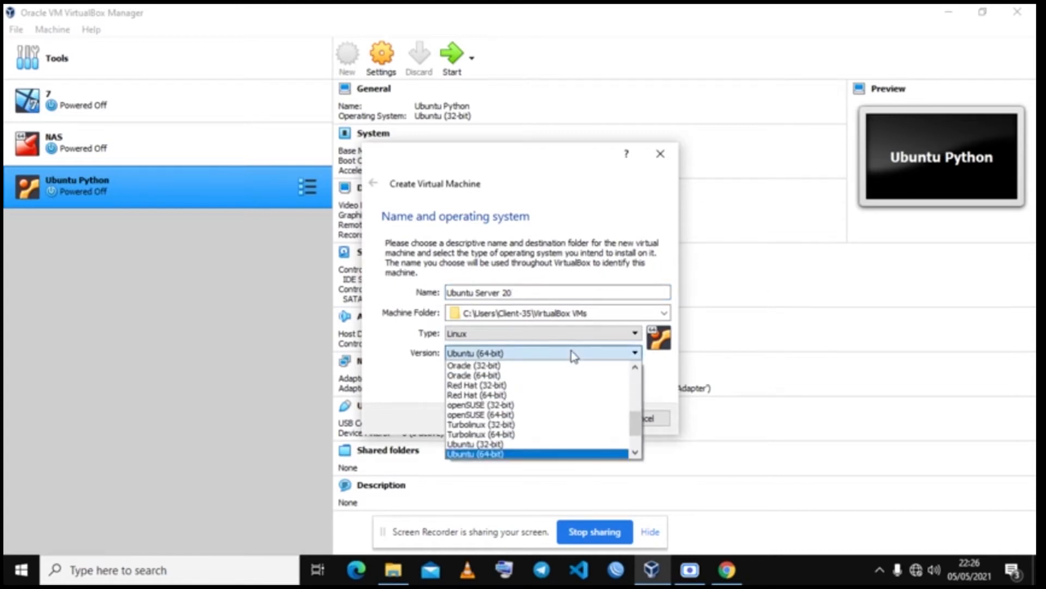
left_click(571, 352)
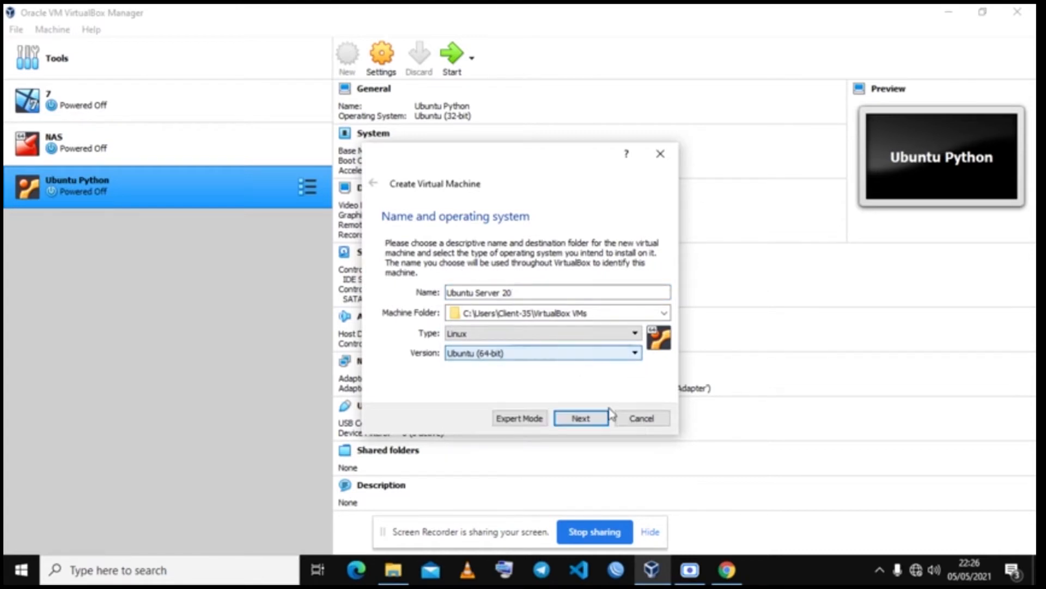
left_click(574, 422)
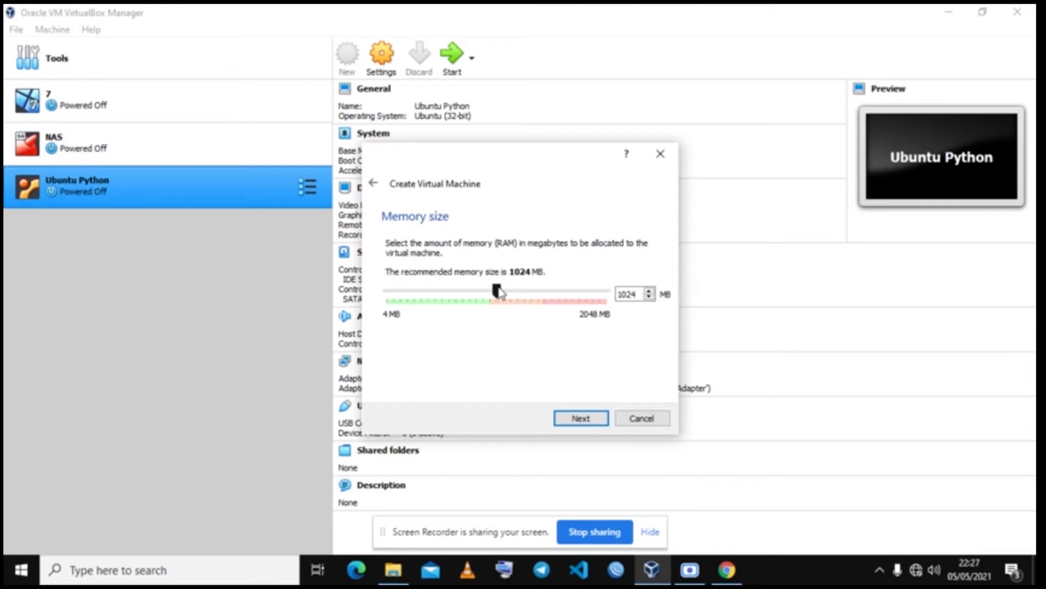
Step: Set the machine's memory slider to 772 MB and continue to the hard disk step
left_click_drag(498, 292, 444, 294)
left_click_drag(443, 294, 469, 291)
left_click(581, 418)
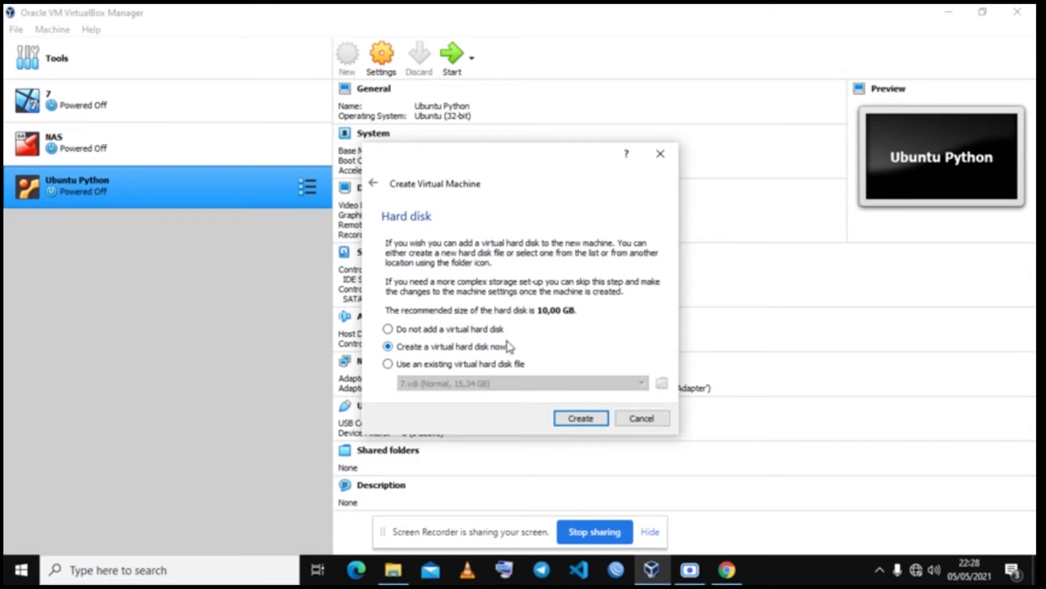
Step: Create a new virtual hard disk as a dynamically allocated VDI file
left_click(581, 418)
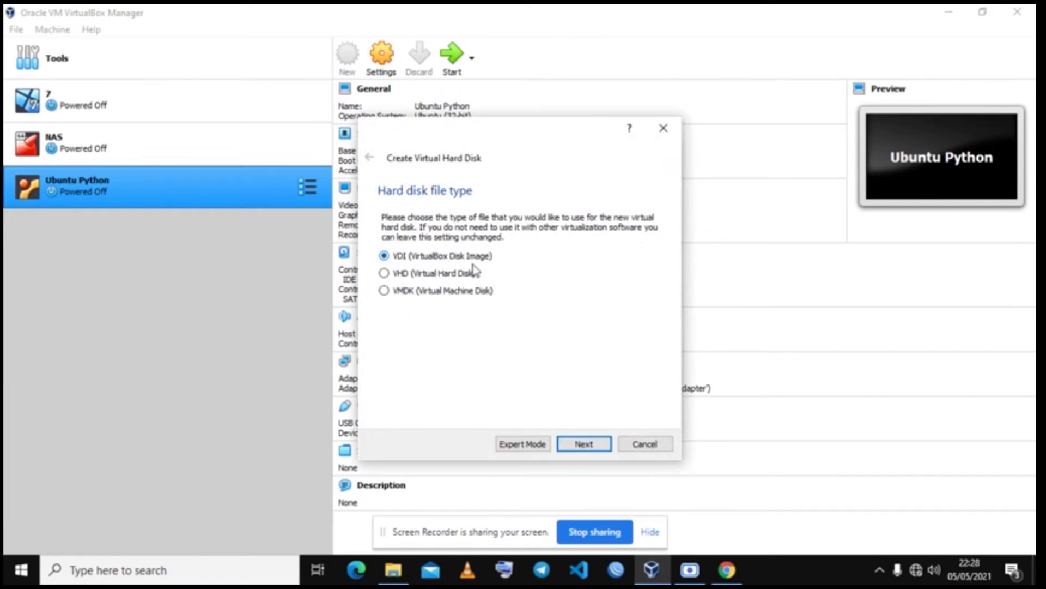
left_click(592, 451)
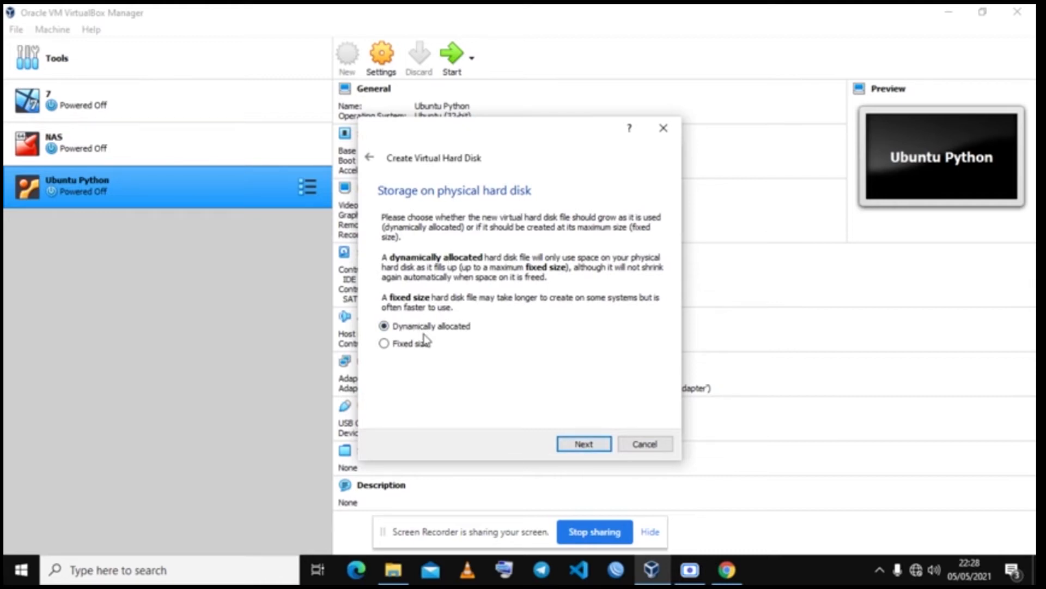
left_click(588, 446)
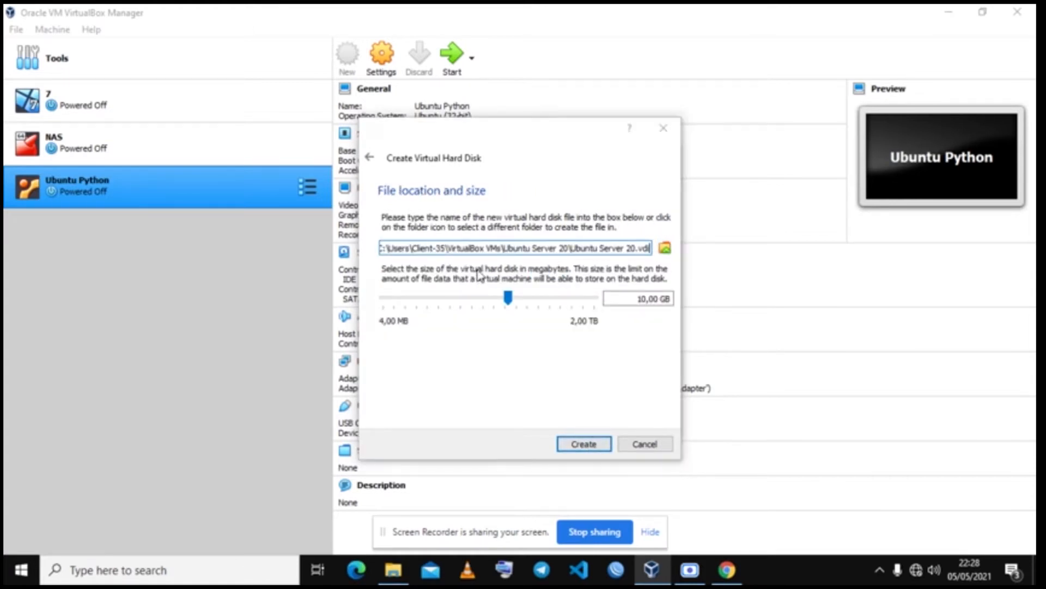
Step: Save the disk file in E:\VM, size it to about 20 GB, and create the machine
left_click(420, 307)
double_click(531, 349)
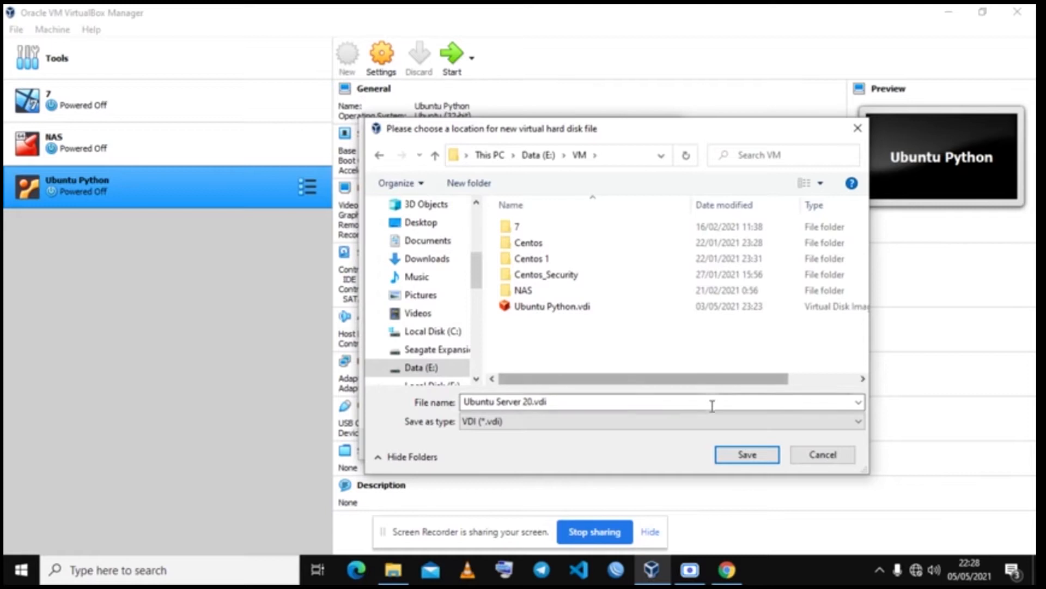
left_click(756, 462)
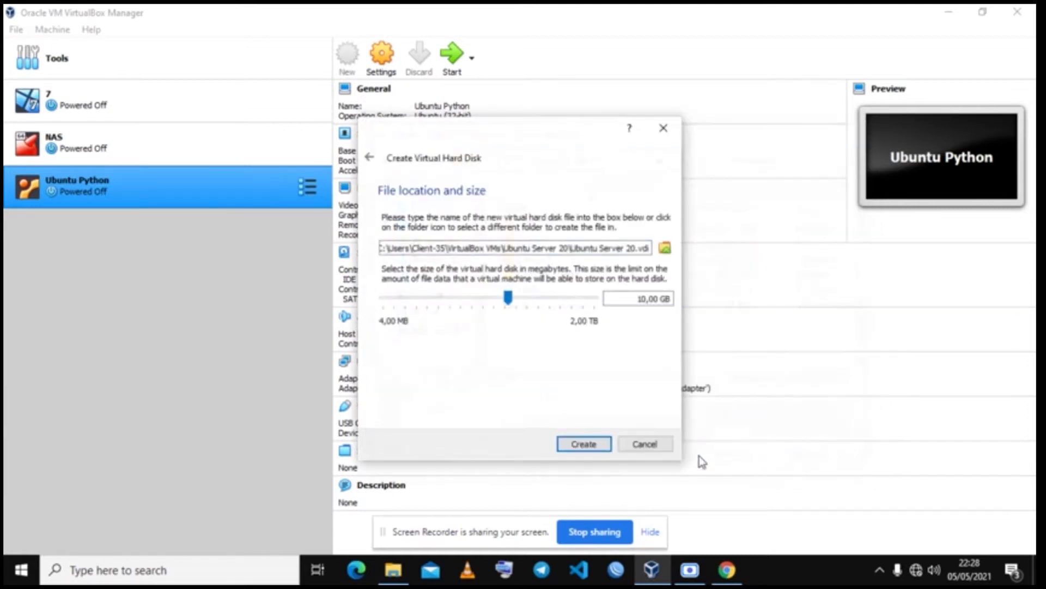
left_click_drag(508, 301, 520, 303)
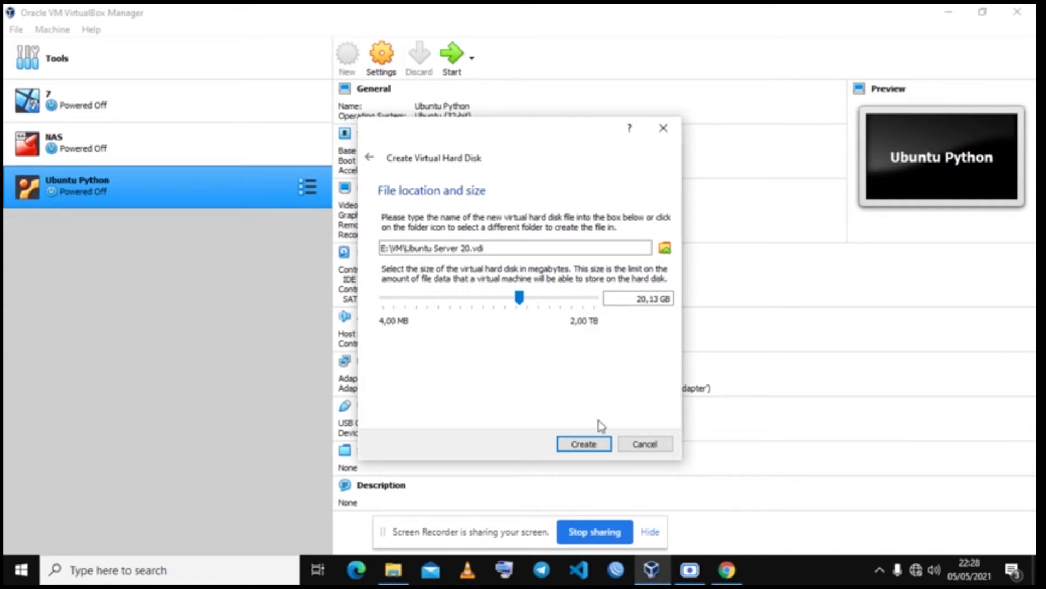
left_click(583, 446)
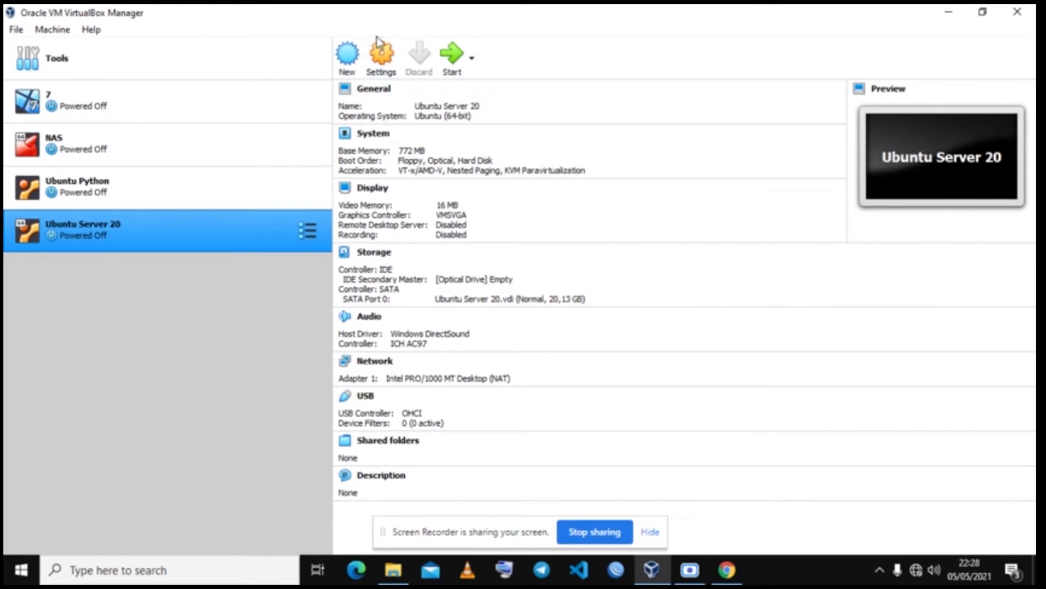
Step: Enable PAE/NX for Ubuntu Server 20's processor and select the empty IDE optical drive in Storage
left_click(380, 65)
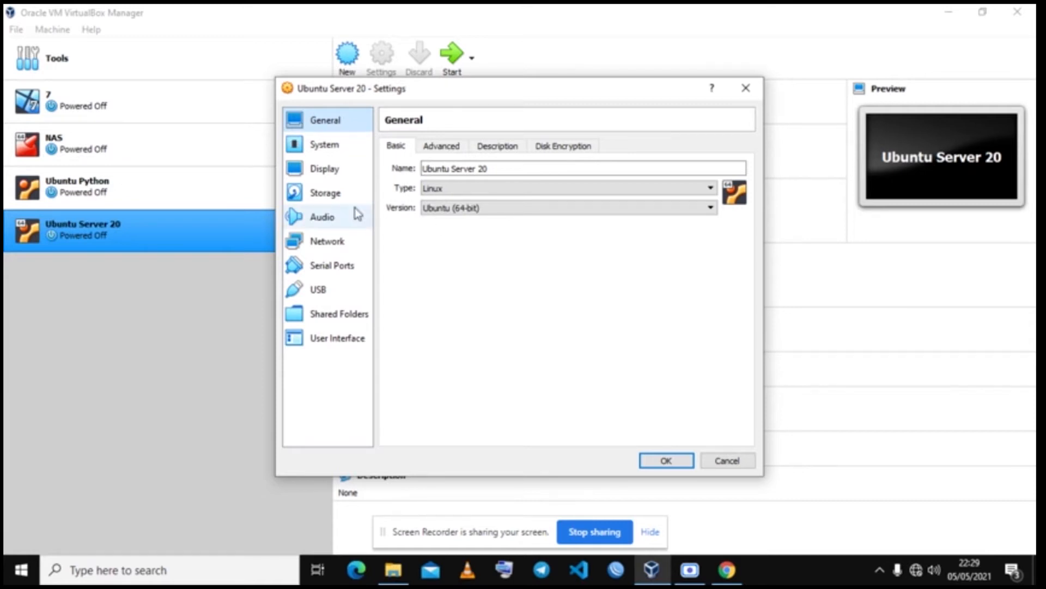
left_click(314, 146)
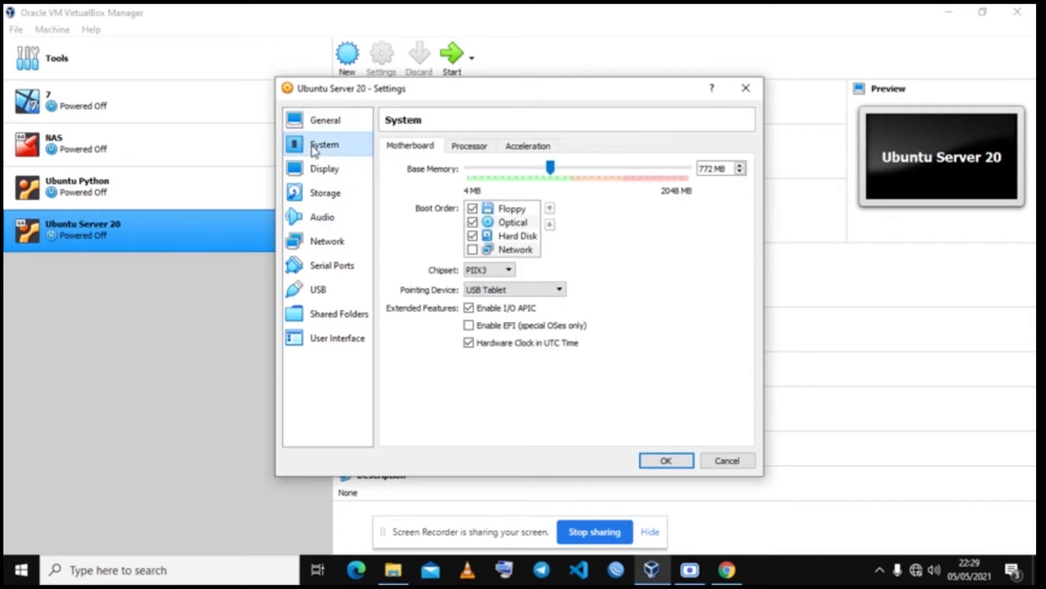
left_click(470, 148)
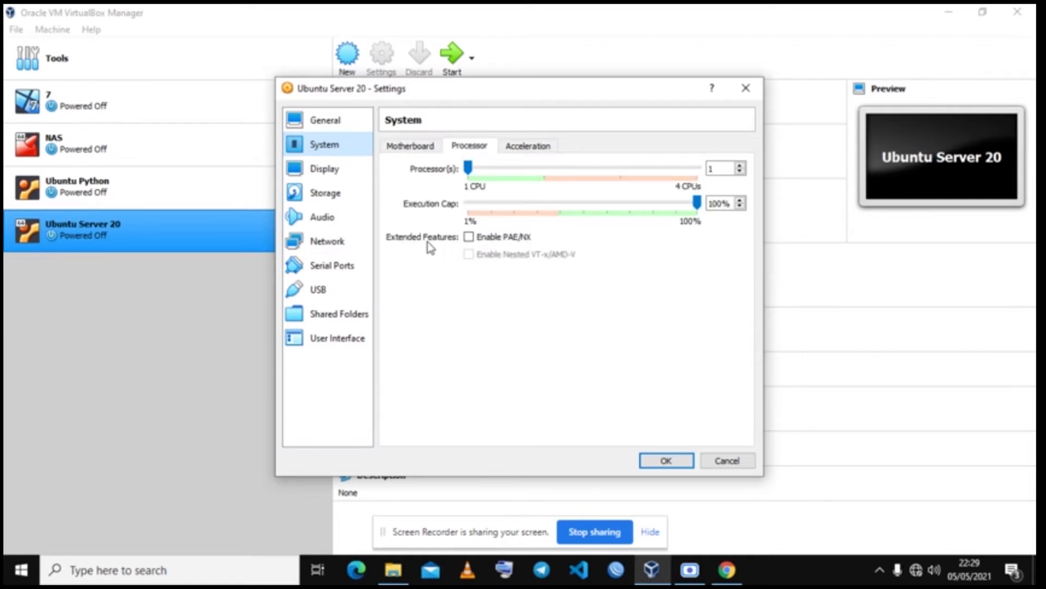
left_click(468, 238)
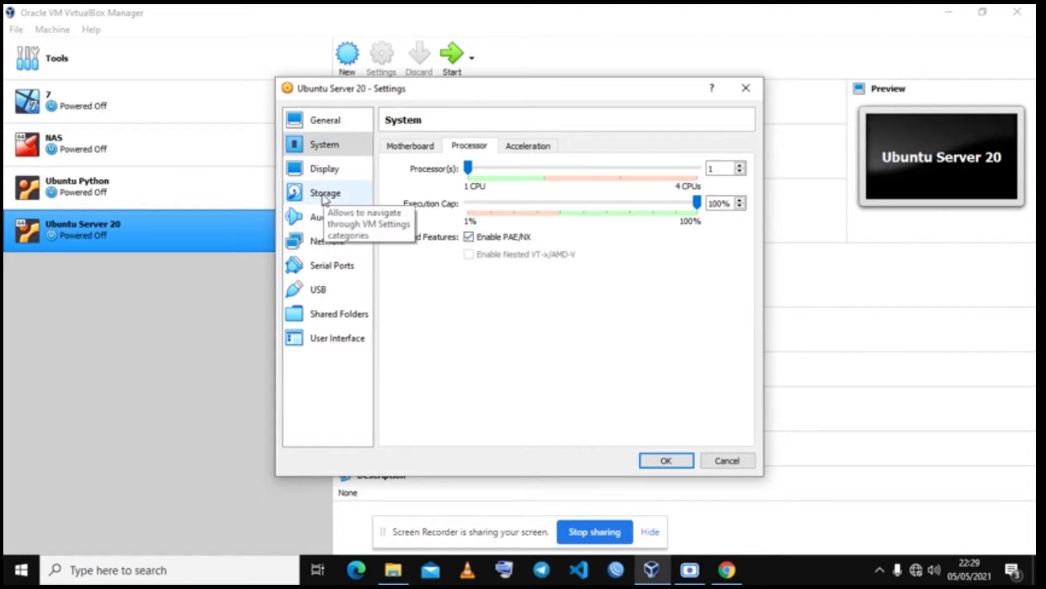
left_click(398, 148)
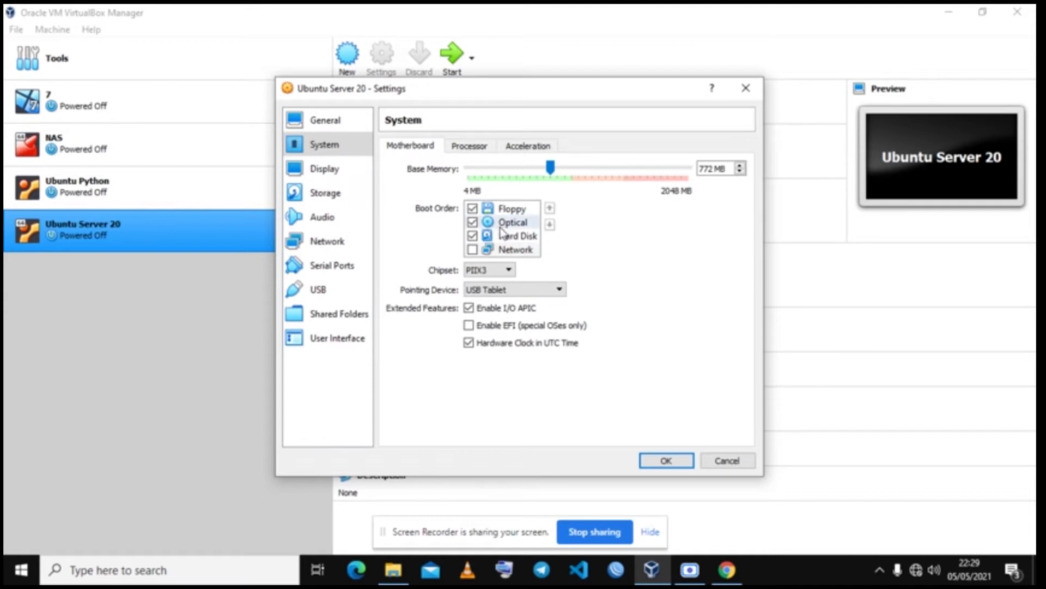
left_click(321, 194)
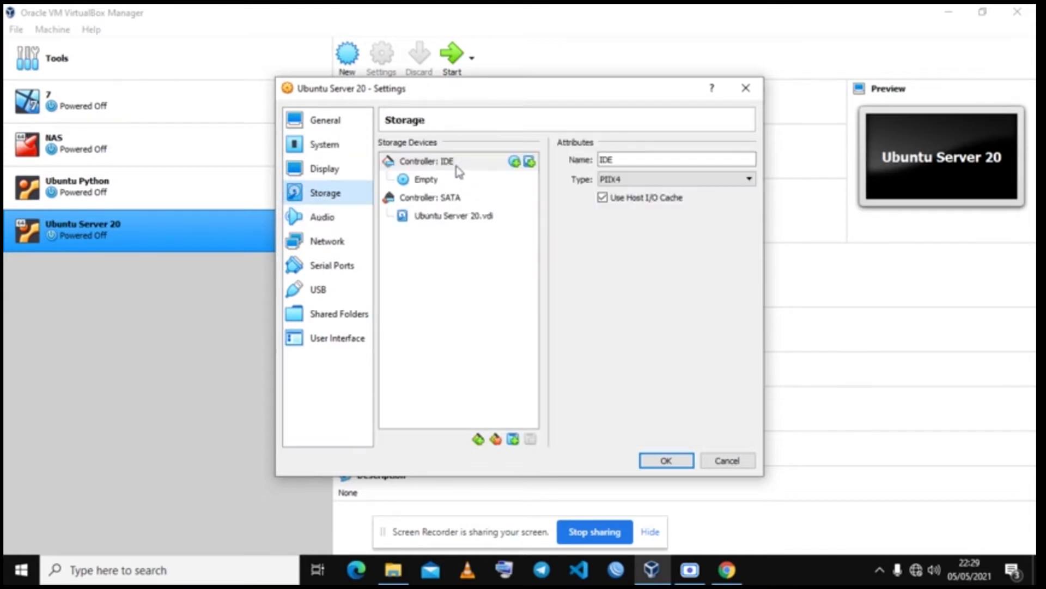
left_click(422, 181)
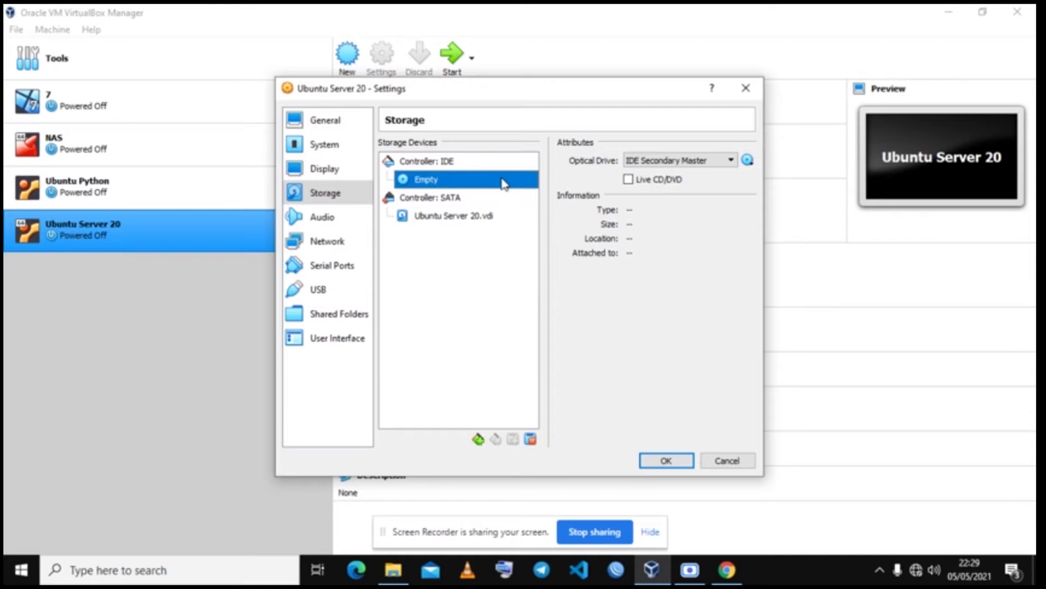
Step: Load ubuntu-20.04.2-live-server-amd64.iso into the optical drive
left_click(748, 161)
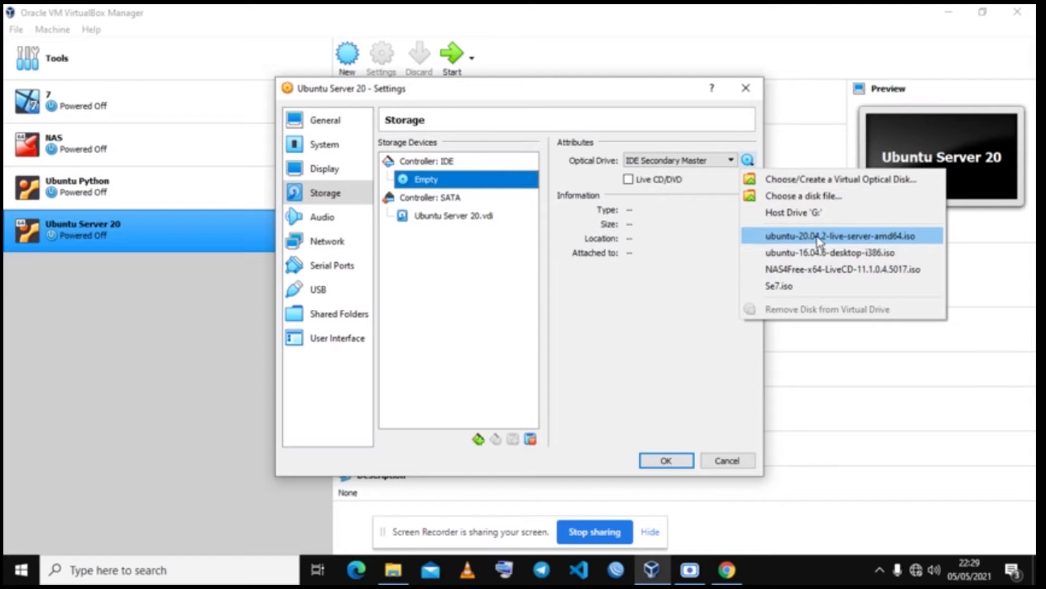
left_click(896, 240)
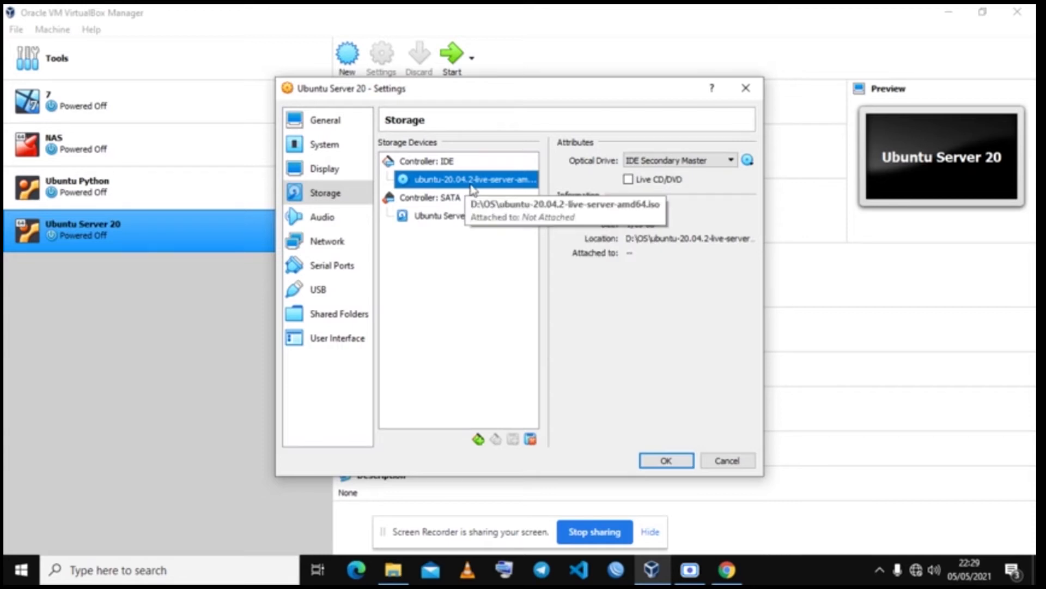
Step: Enable Adapter 2 as a Host-only Adapter with promiscuous mode Allow All
left_click(340, 244)
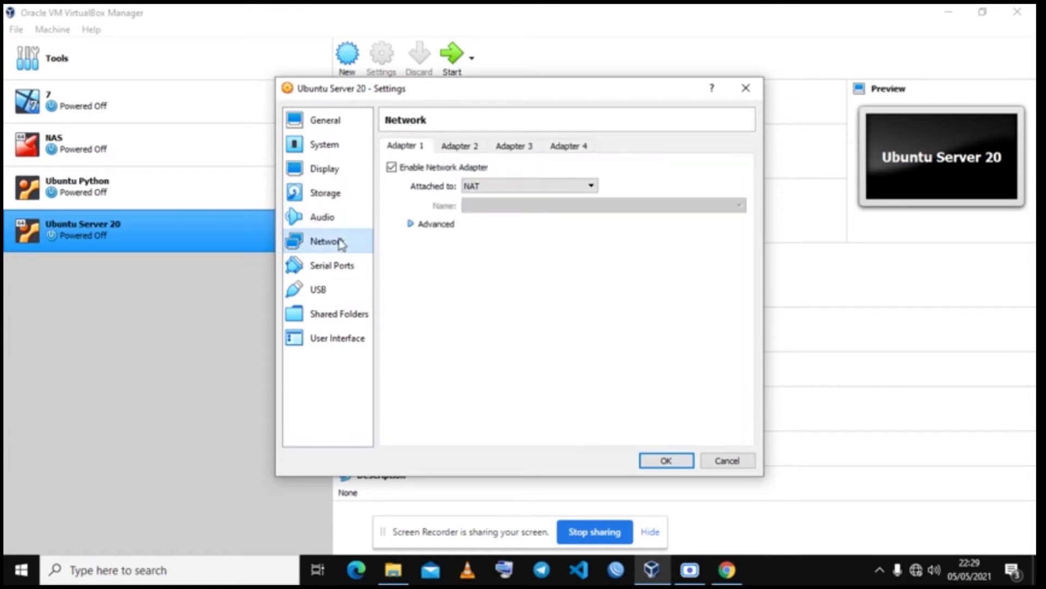
left_click(420, 226)
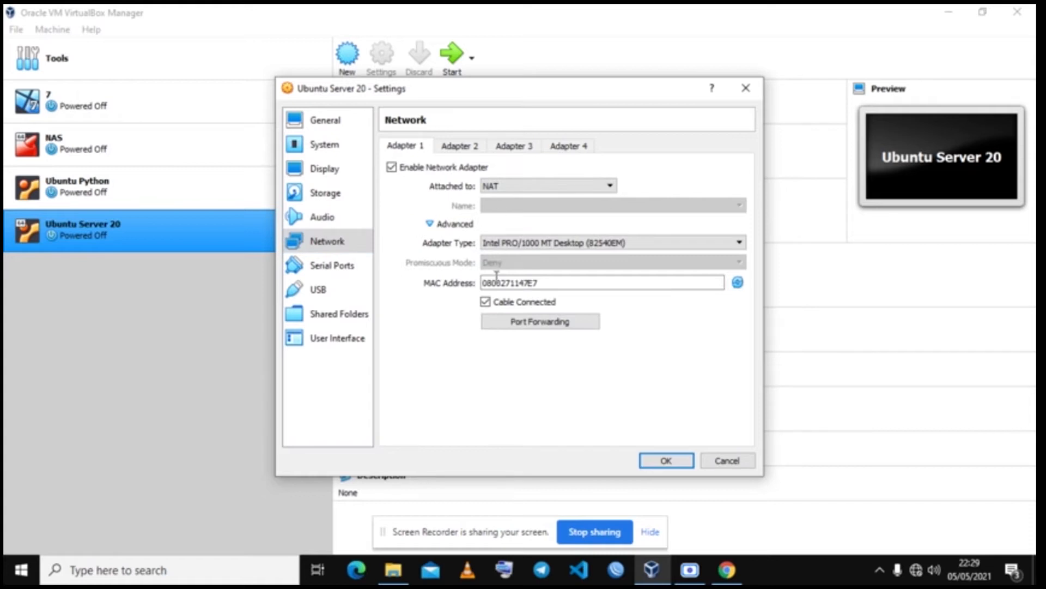
left_click(470, 145)
left_click(474, 167)
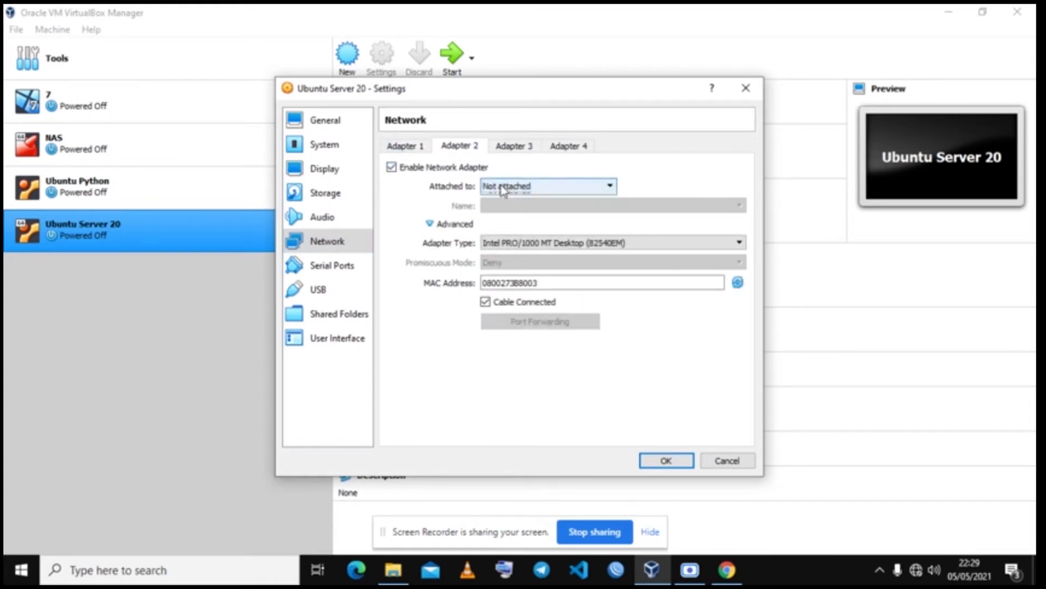
left_click(496, 185)
left_click(516, 228)
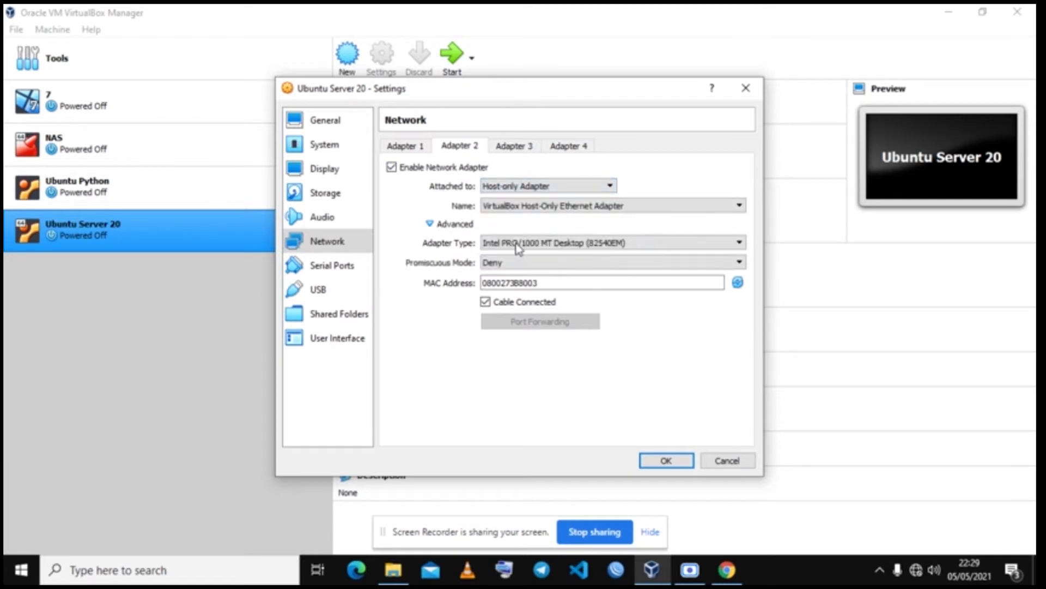
left_click(511, 267)
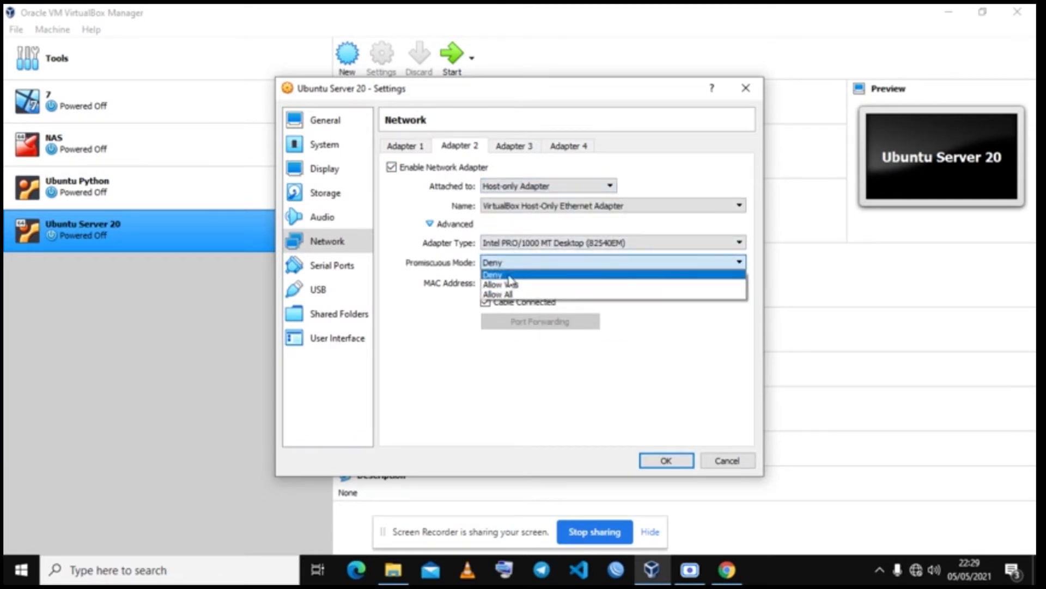
left_click(502, 298)
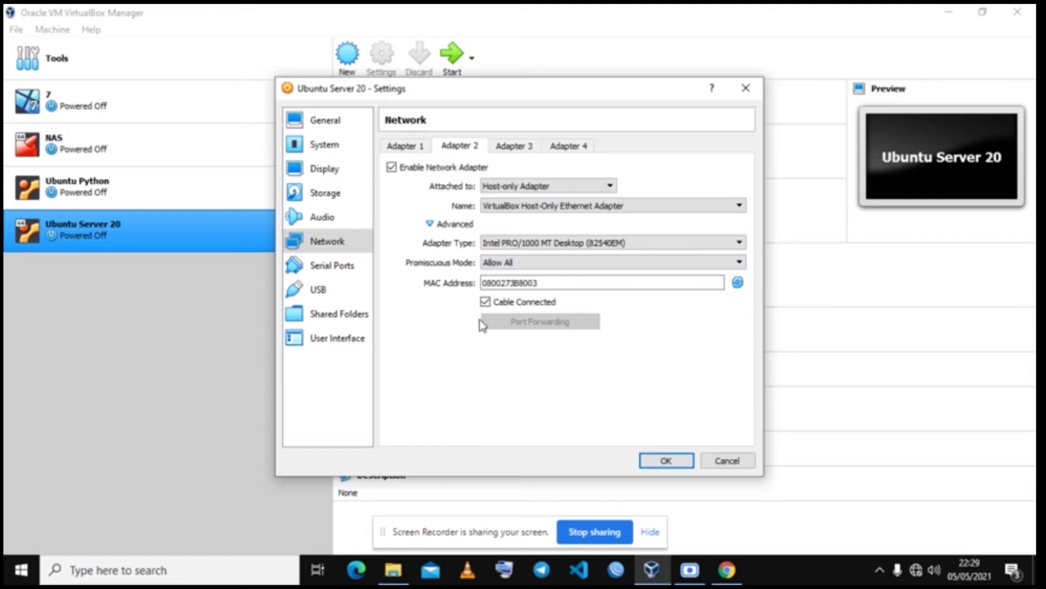
left_click(403, 151)
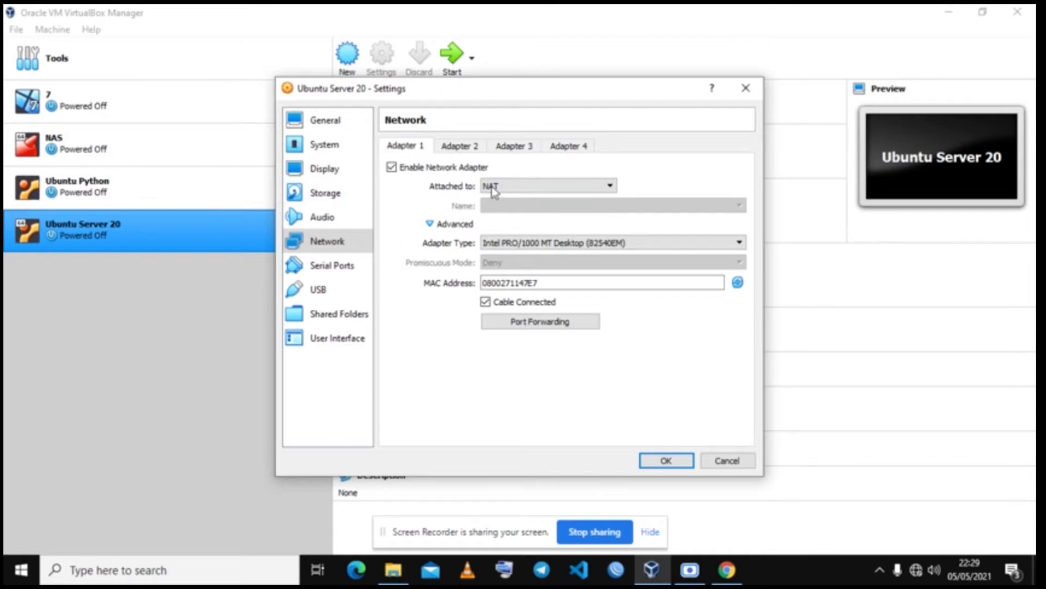
Step: Collapse Adapter 1's advanced options and show its attachment type choices
left_click(429, 224)
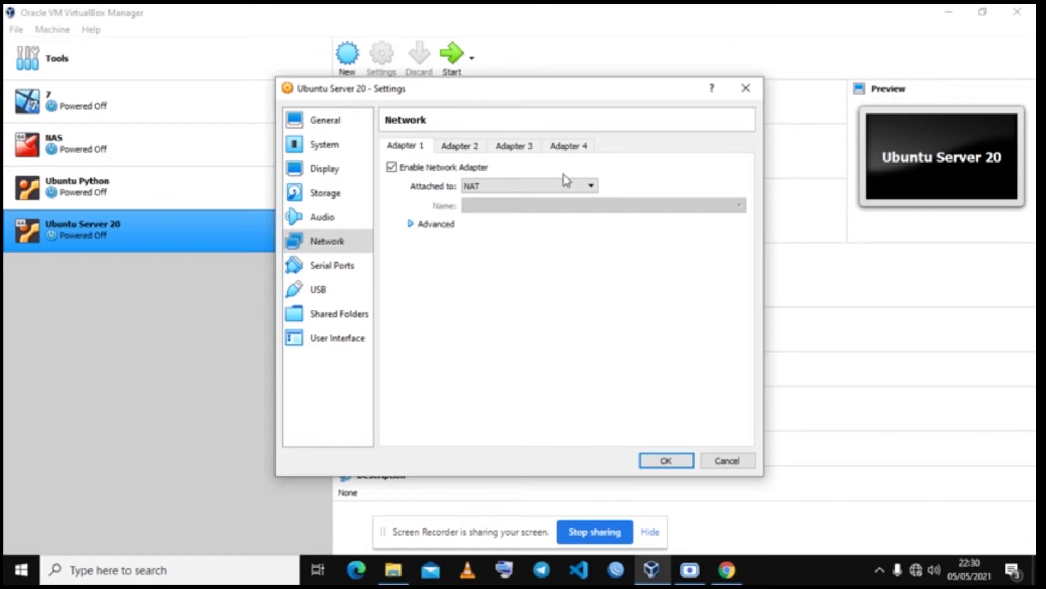
left_click(566, 189)
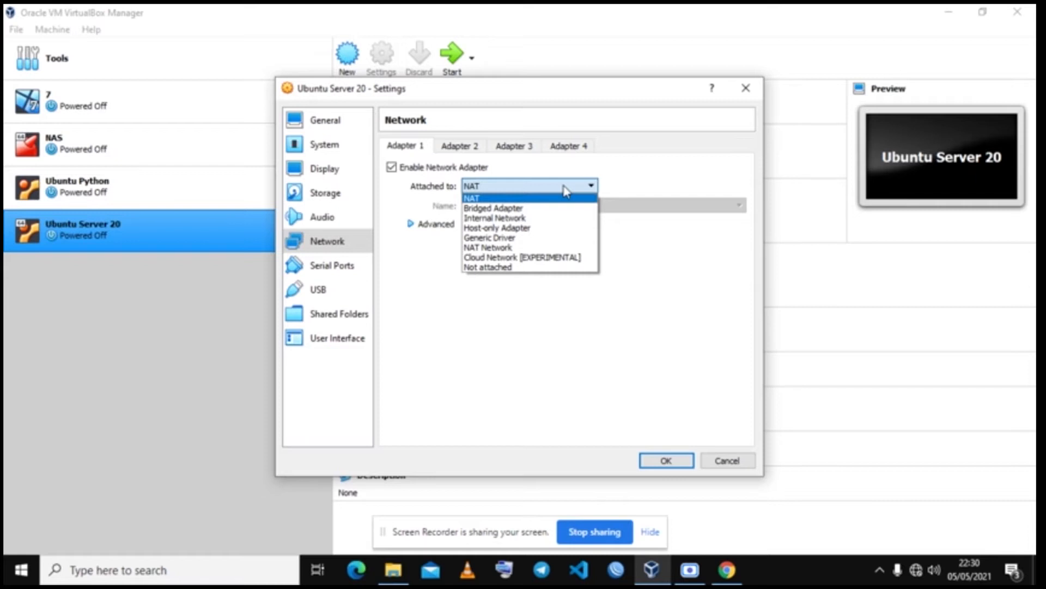
Step: Bridge Adapter 1 to the Qualcomm Atheros AR9485 WiFi Adapter and show its promiscuous mode choices
left_click(529, 210)
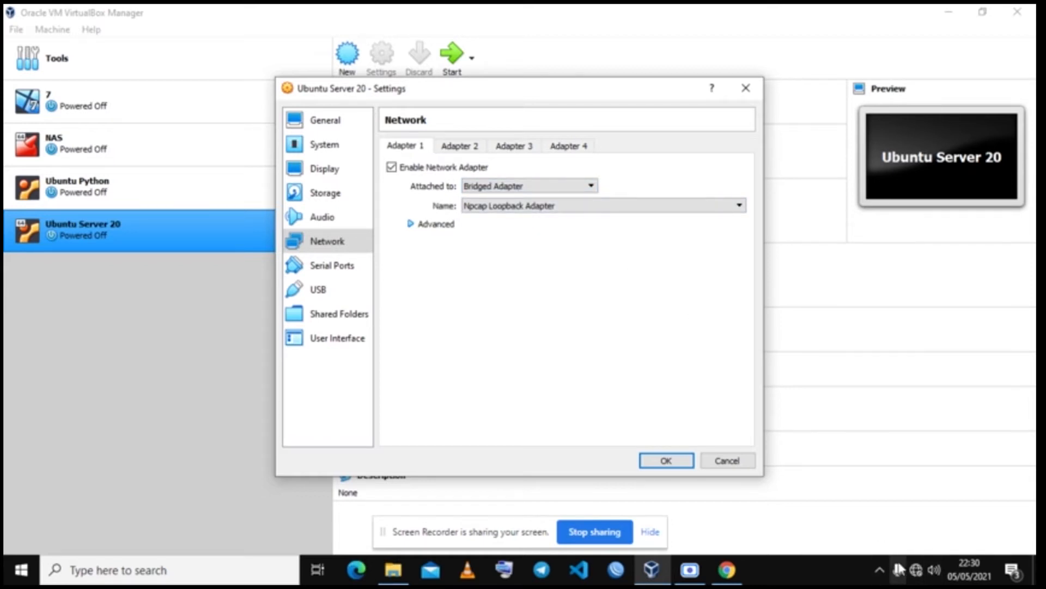
left_click(601, 211)
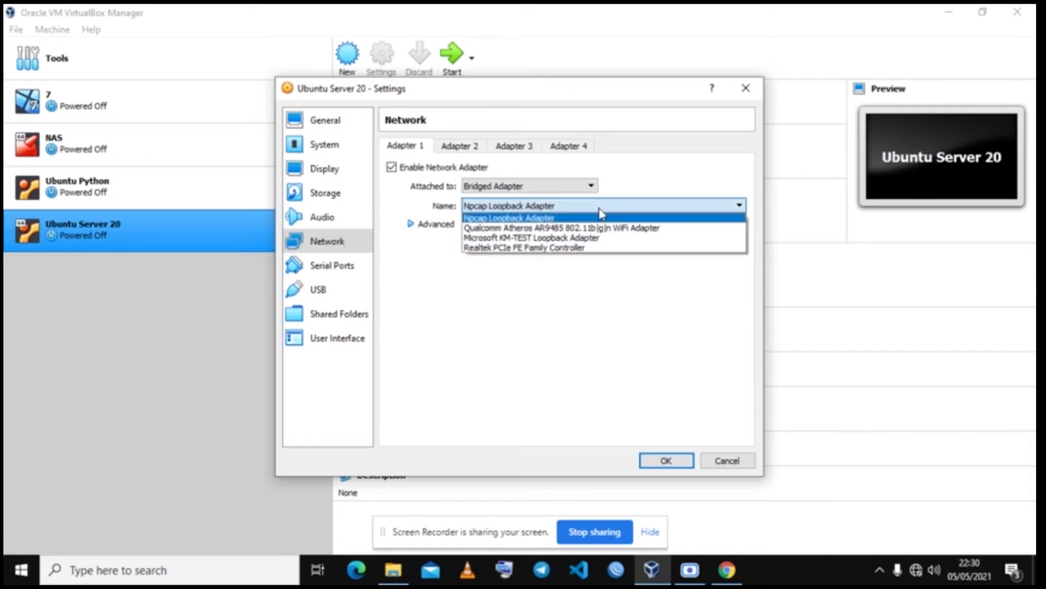
left_click(589, 229)
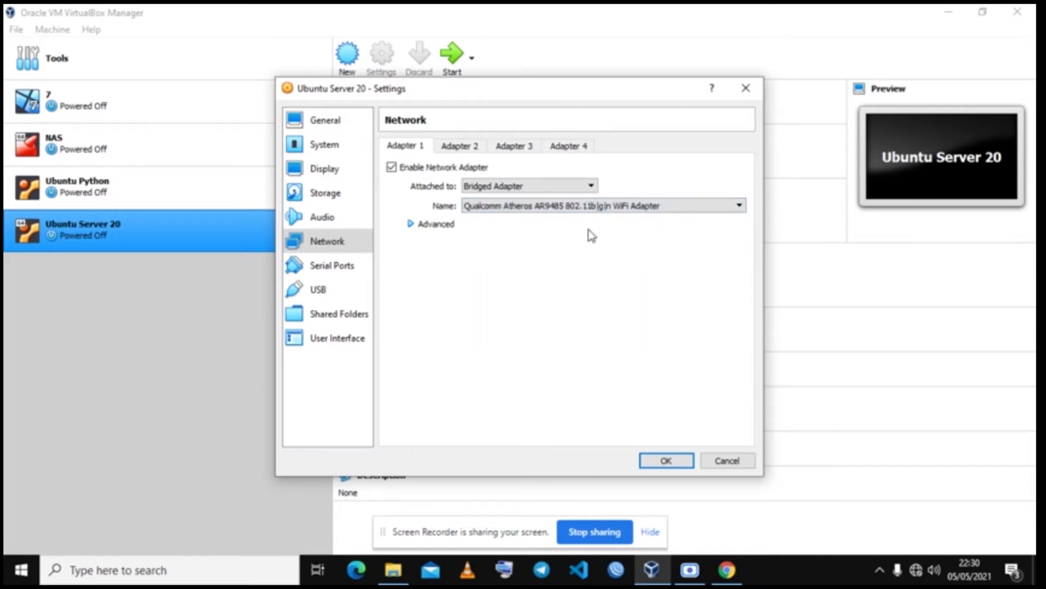
left_click(426, 228)
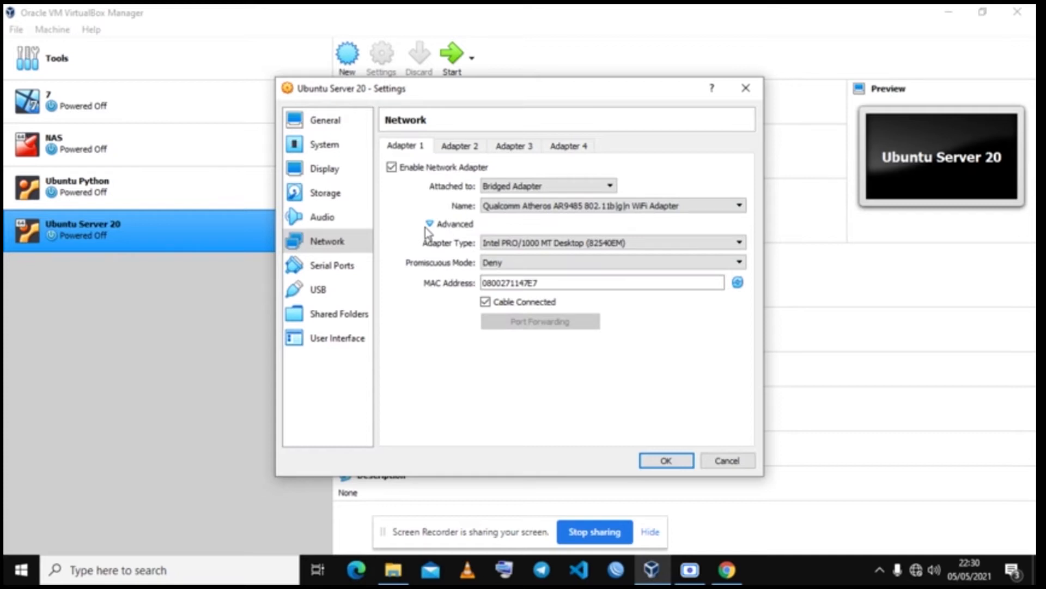
left_click(523, 263)
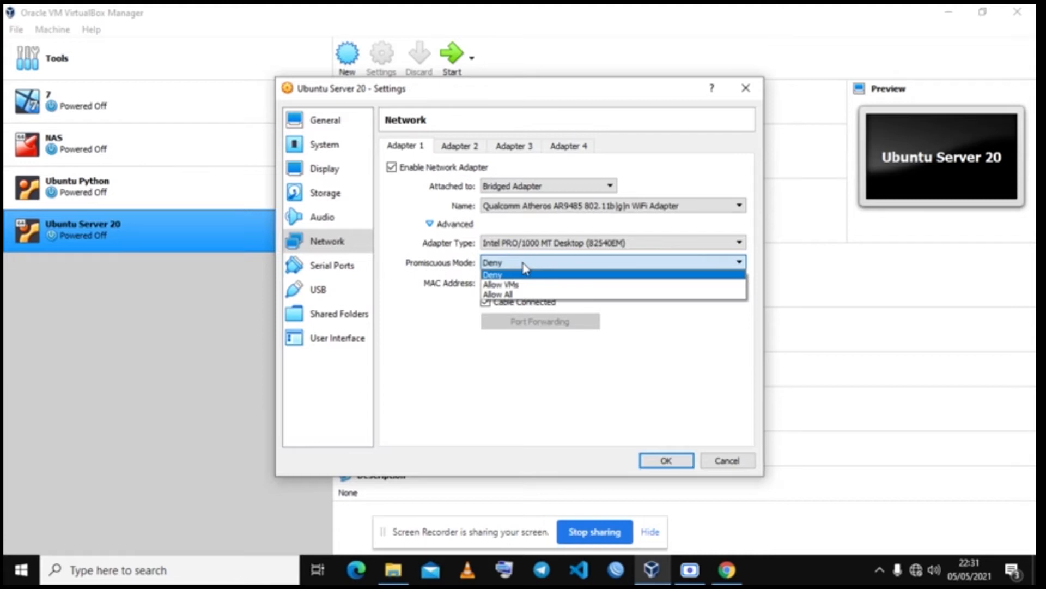
Step: Return Adapter 1 to NAT, review Adapter 2, Serial Ports, Audio and System, then save
left_click(549, 188)
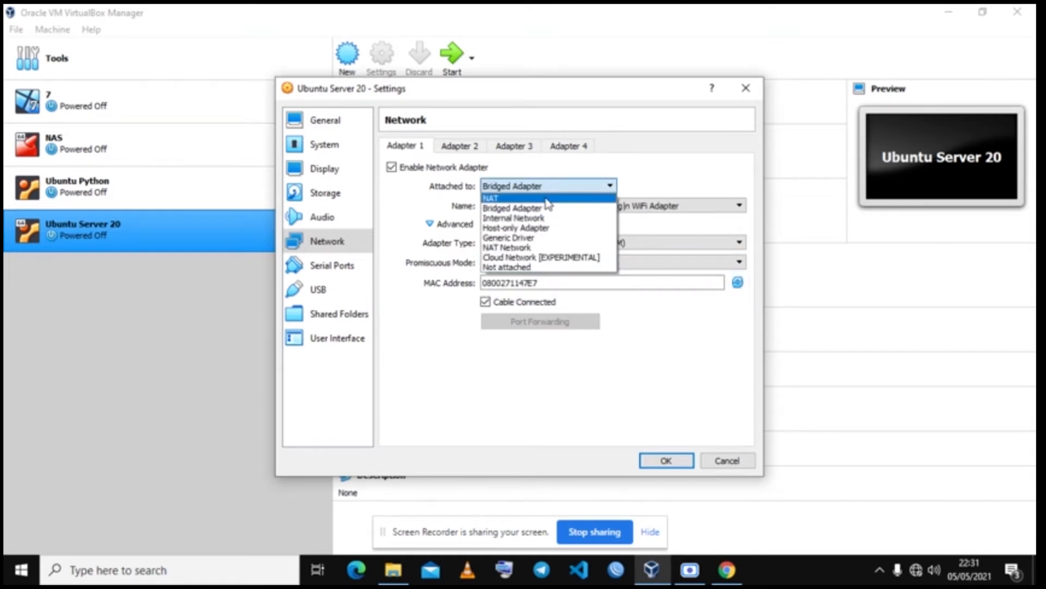
left_click(544, 199)
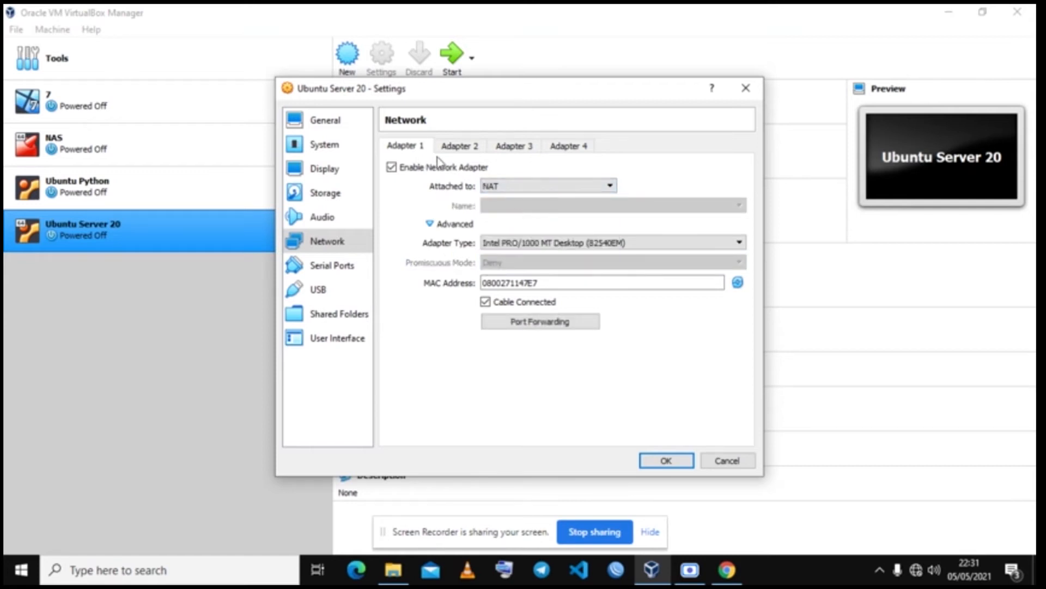
left_click(456, 147)
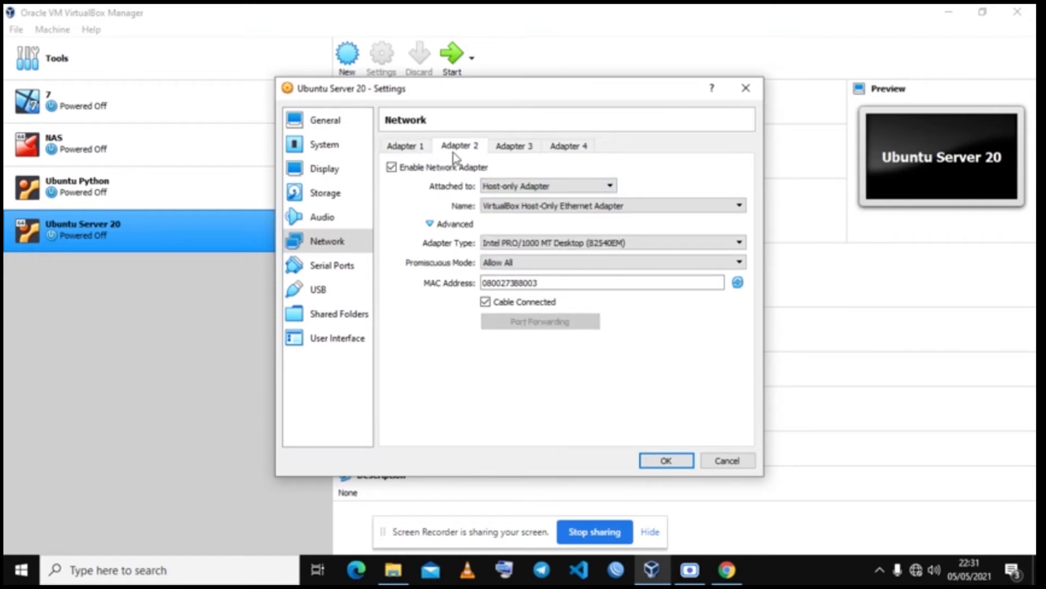
left_click(327, 265)
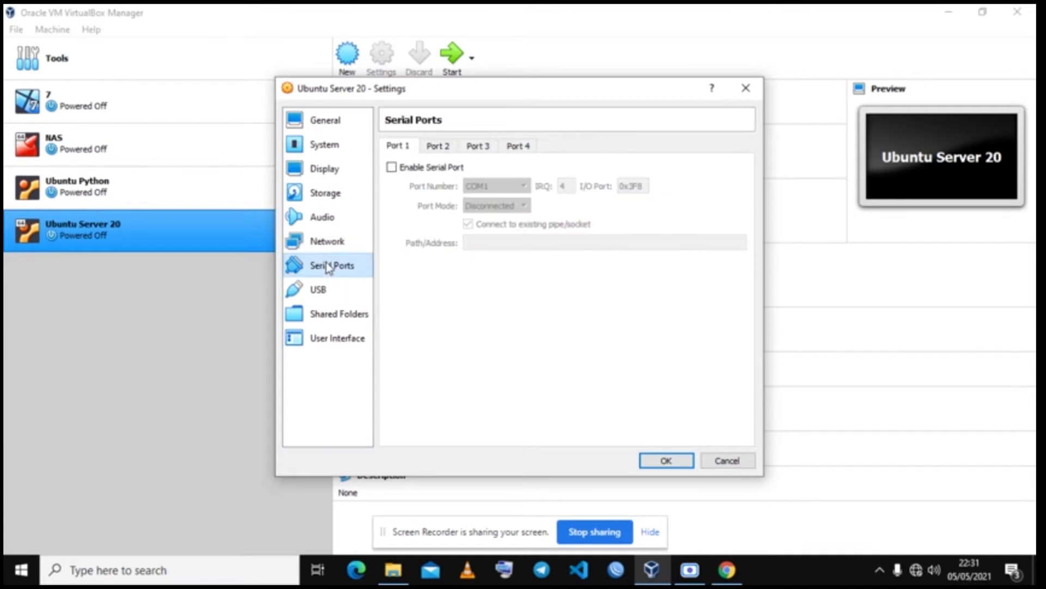
left_click(325, 241)
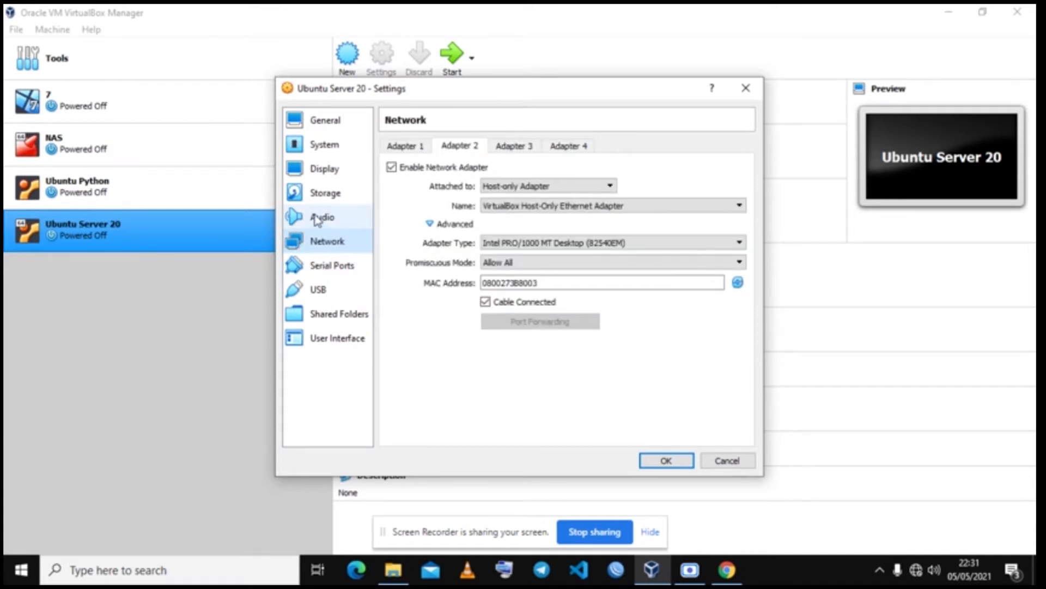
left_click(318, 218)
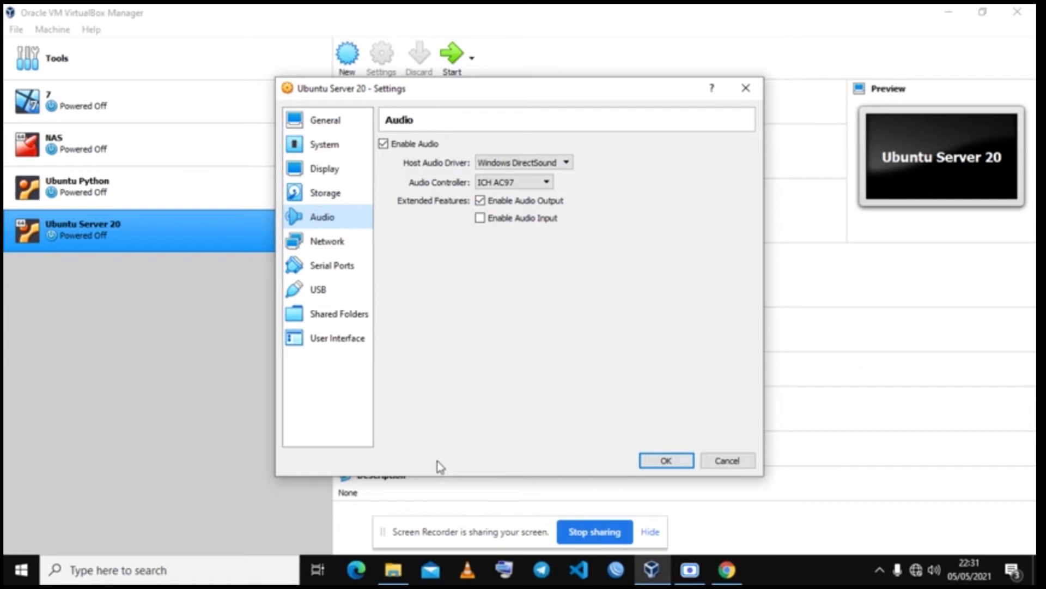
left_click(310, 148)
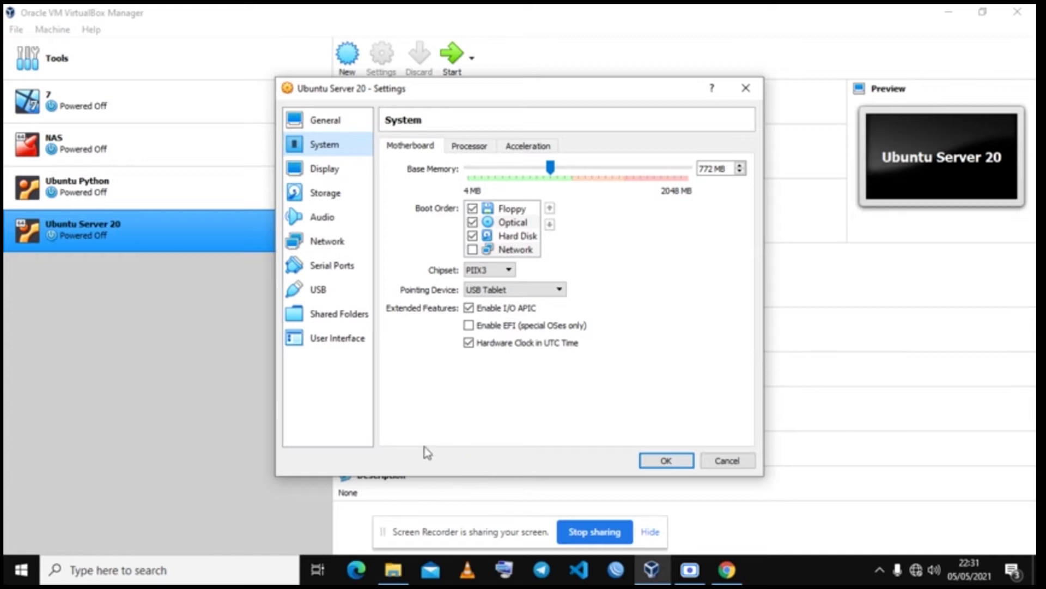
left_click(665, 461)
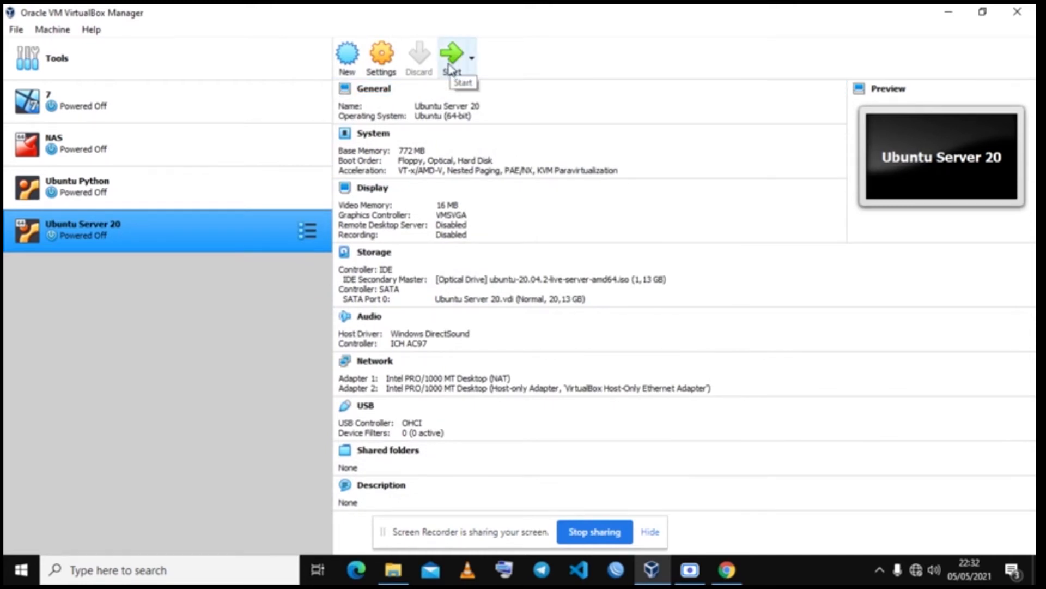
Step: Start the Ubuntu Server 20 virtual machine from the VirtualBox Manager toolbar
left_click(450, 69)
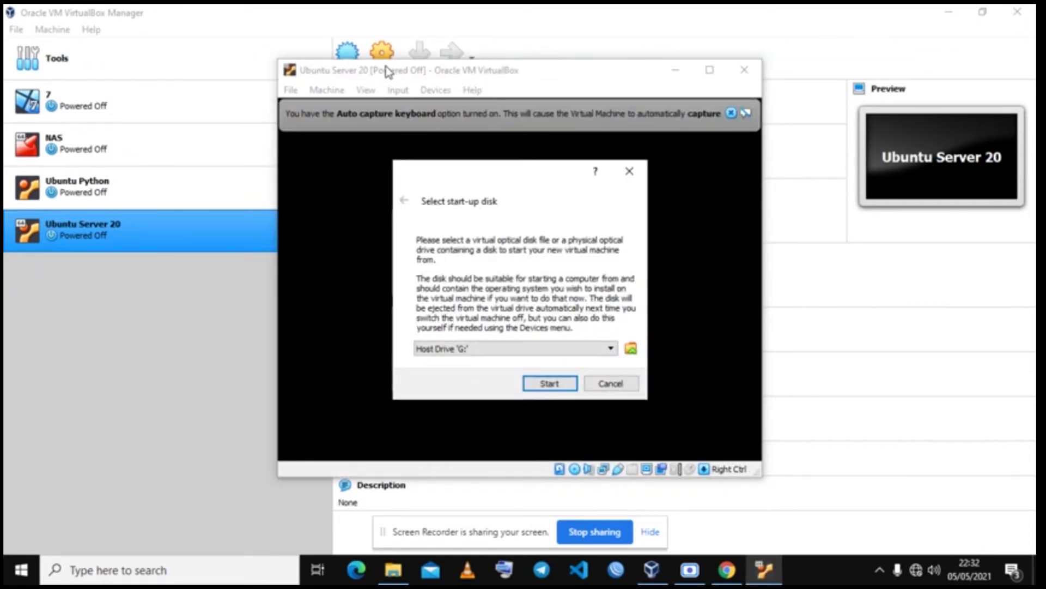
Step: Boot the VM from the ubuntu-20.04.2-live-server-amd64.iso start-up disk image
left_click(611, 358)
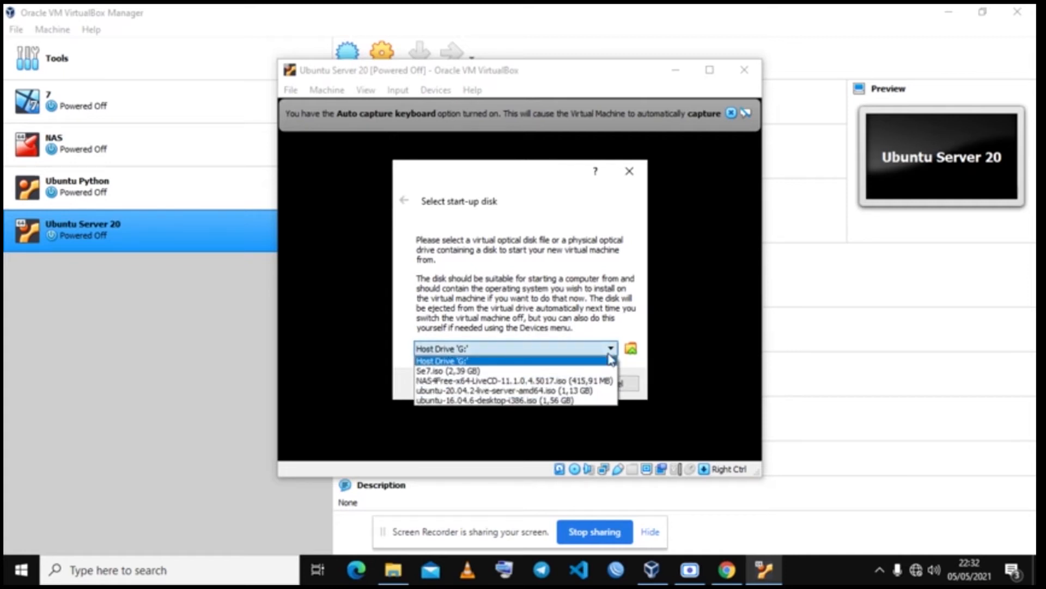
left_click(564, 391)
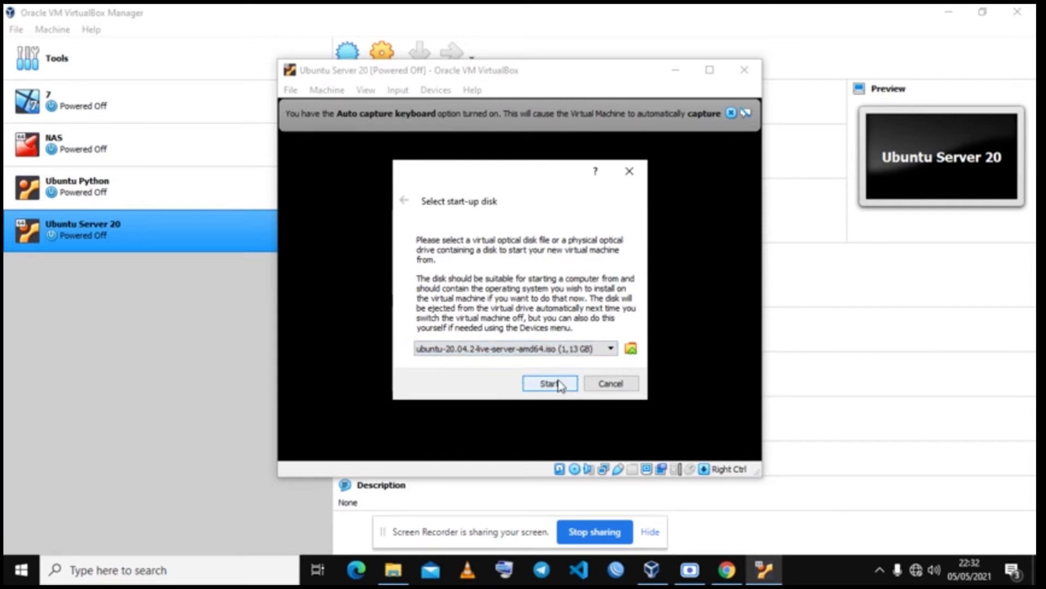
left_click(560, 384)
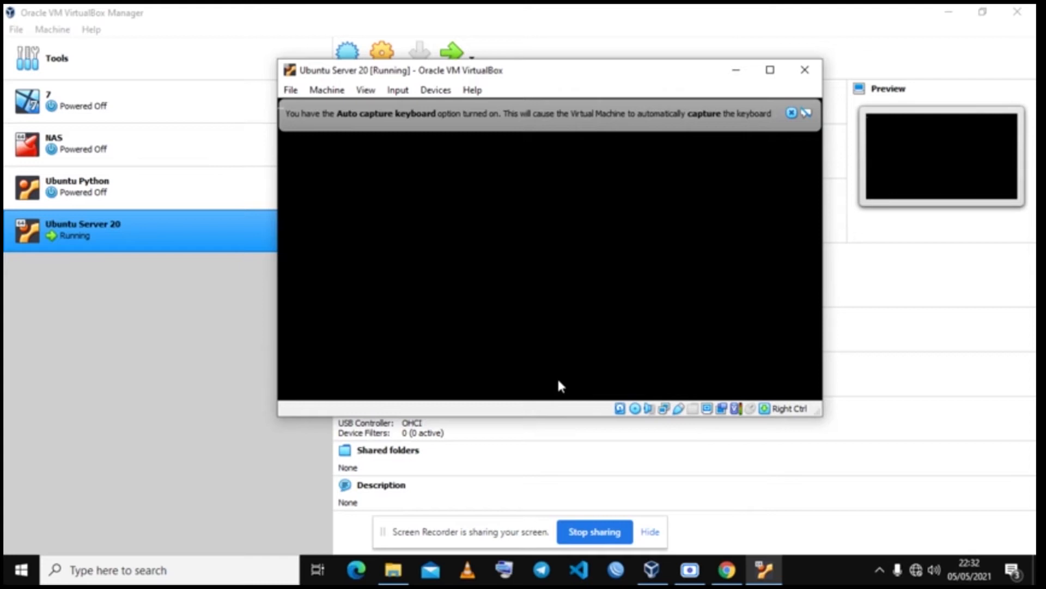
Step: Dismiss the keyboard auto-capture and mouse pointer integration notification bars
left_click(792, 114)
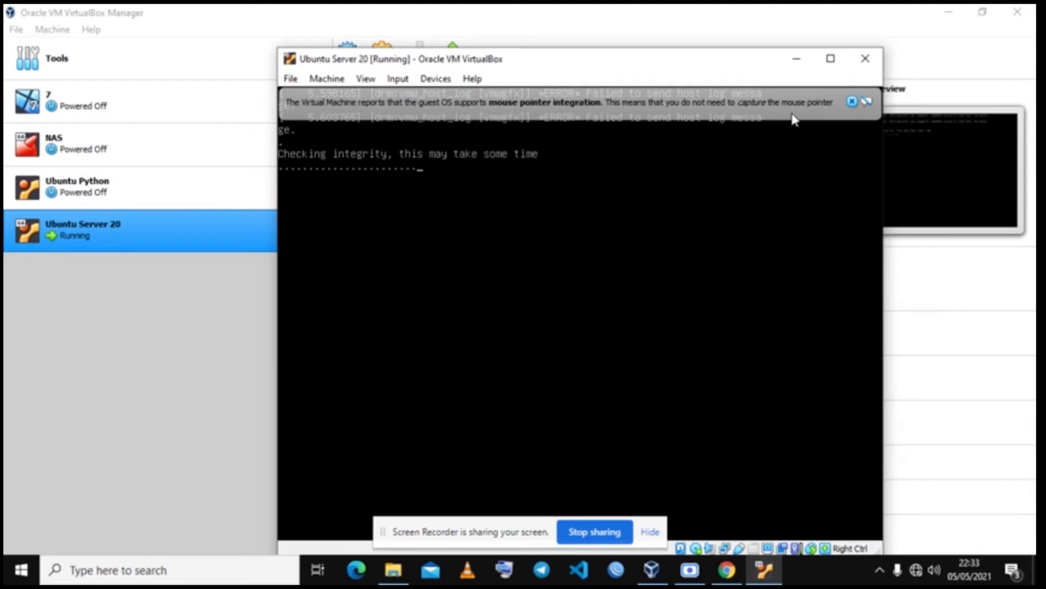
left_click(853, 102)
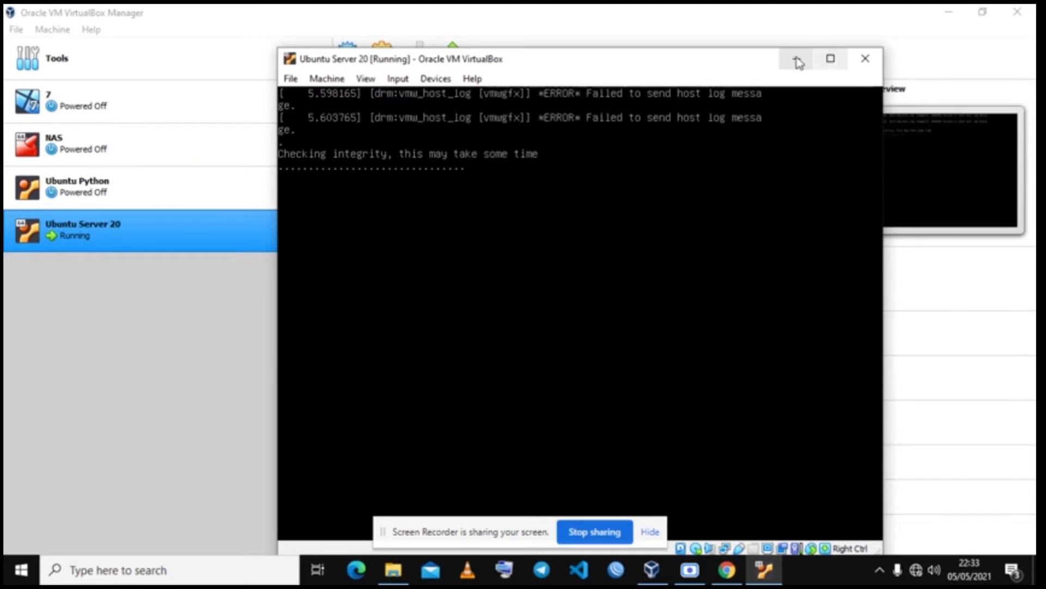
Step: Move the VM window up and to the left on the screen
left_click_drag(765, 59, 741, 29)
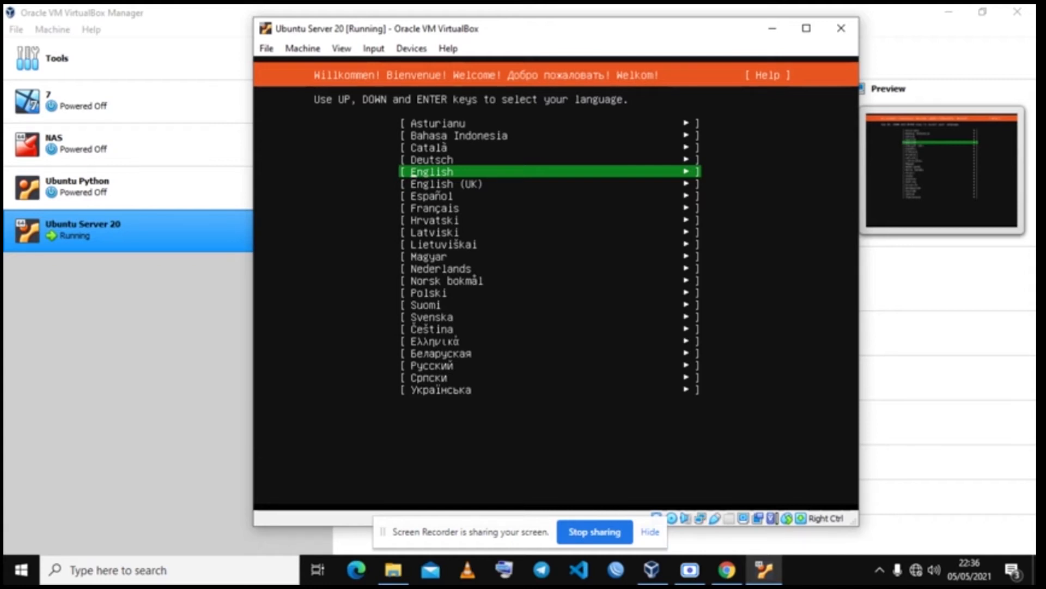
Step: Confirm English as the installer language
key("Return")
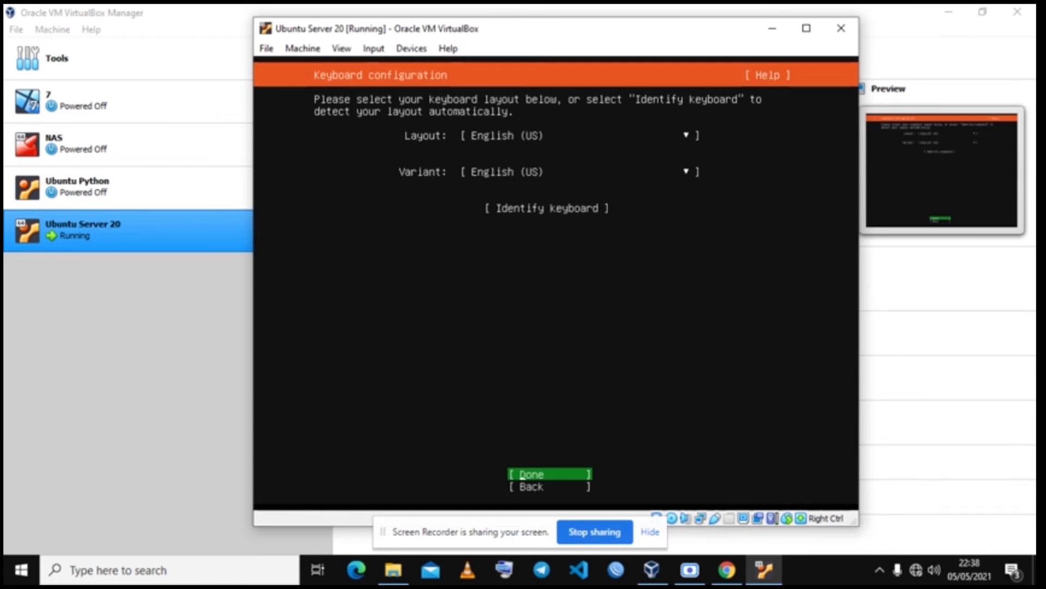
Step: Accept the English (US) keyboard layout and continue with no proxy address
key("Return")
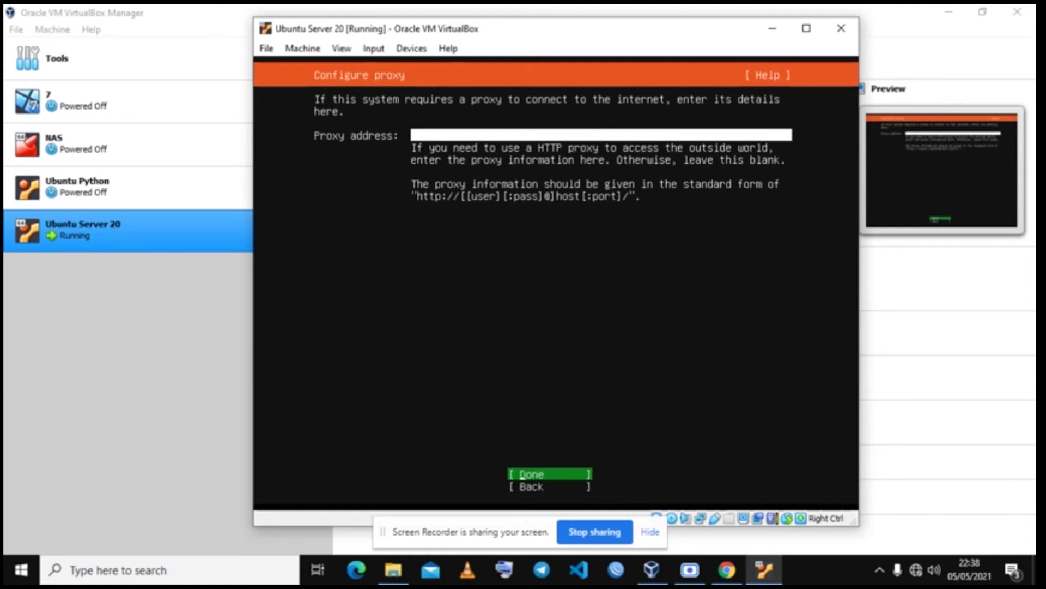
key("Return")
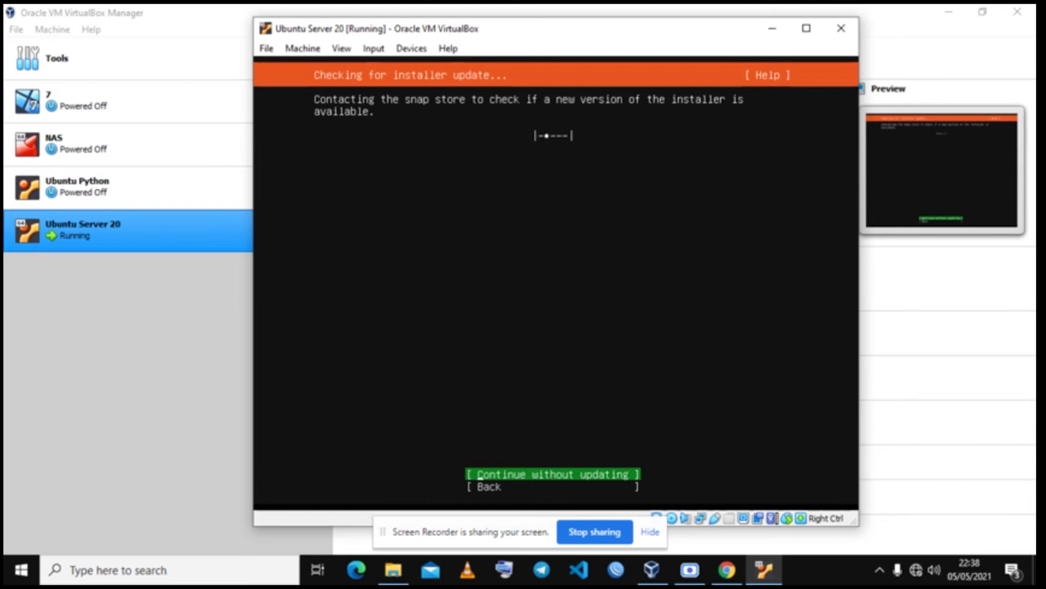
Step: Back out of the installer update check to the archive mirror screen
key("Down")
key("Return")
key("Return")
key("Down")
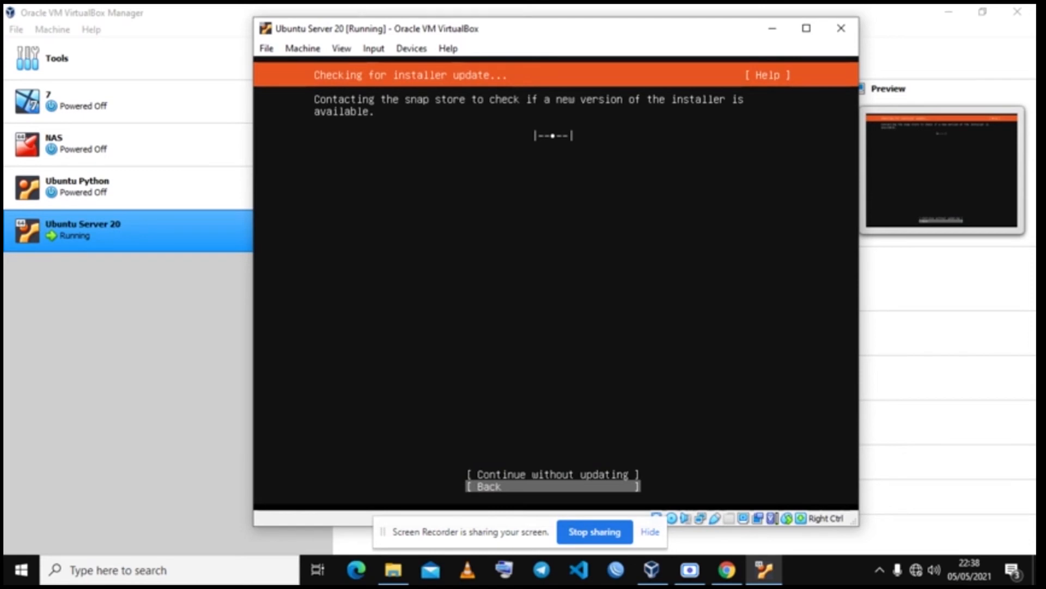
key("Return")
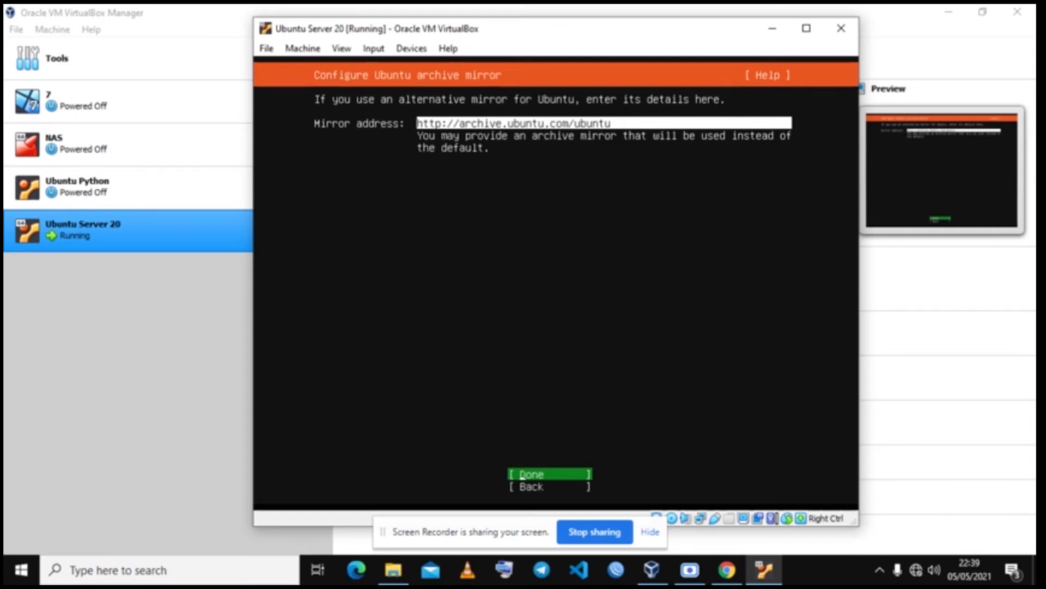
key("Return")
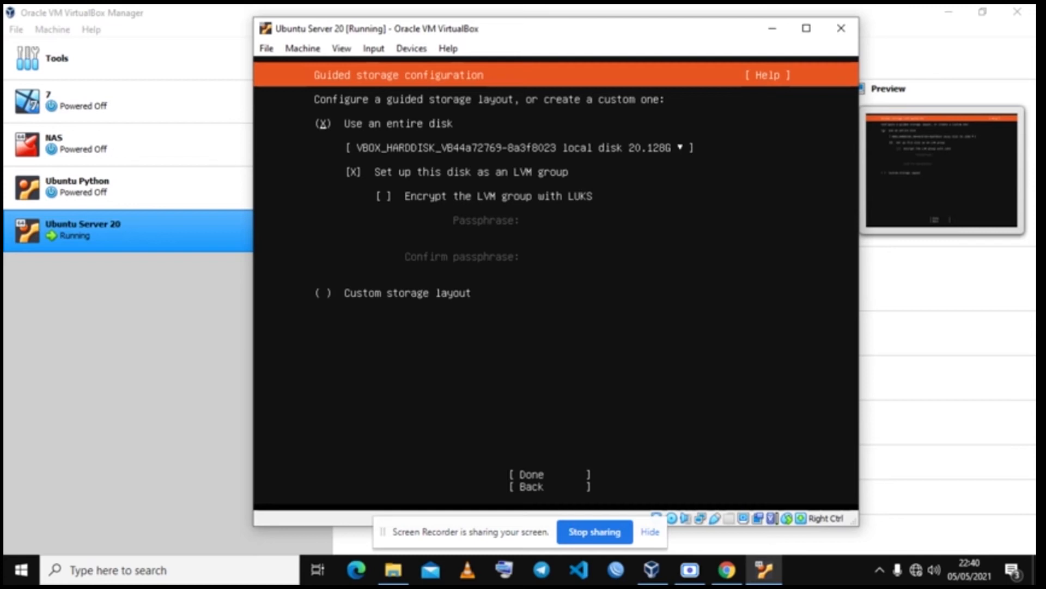
Step: Accept the entire-disk LVM storage layout and confirm the destructive format to begin installing
key("Down")
key("Down")
key("Down")
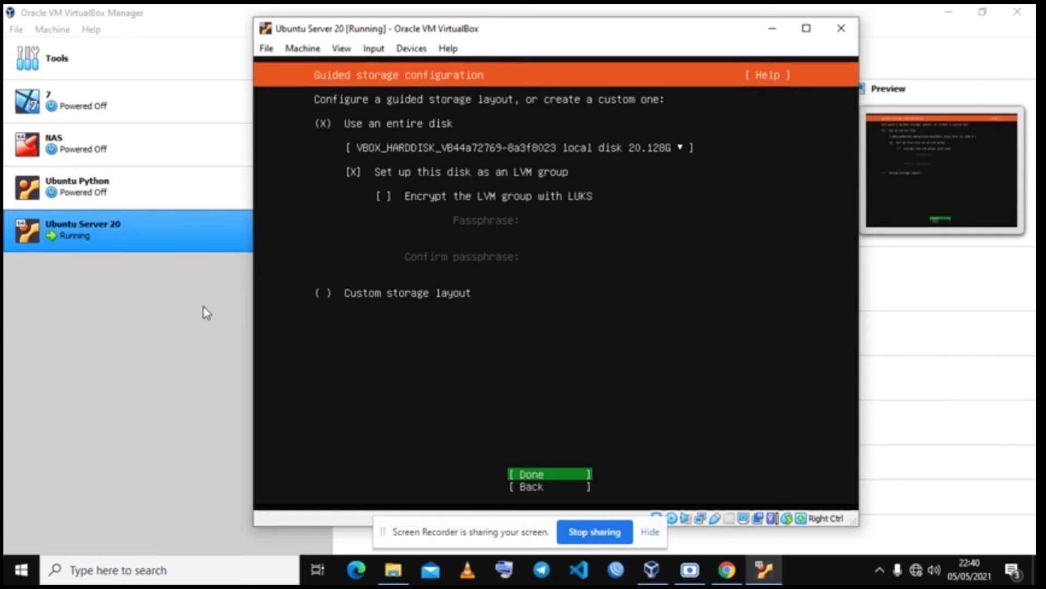
key("Return")
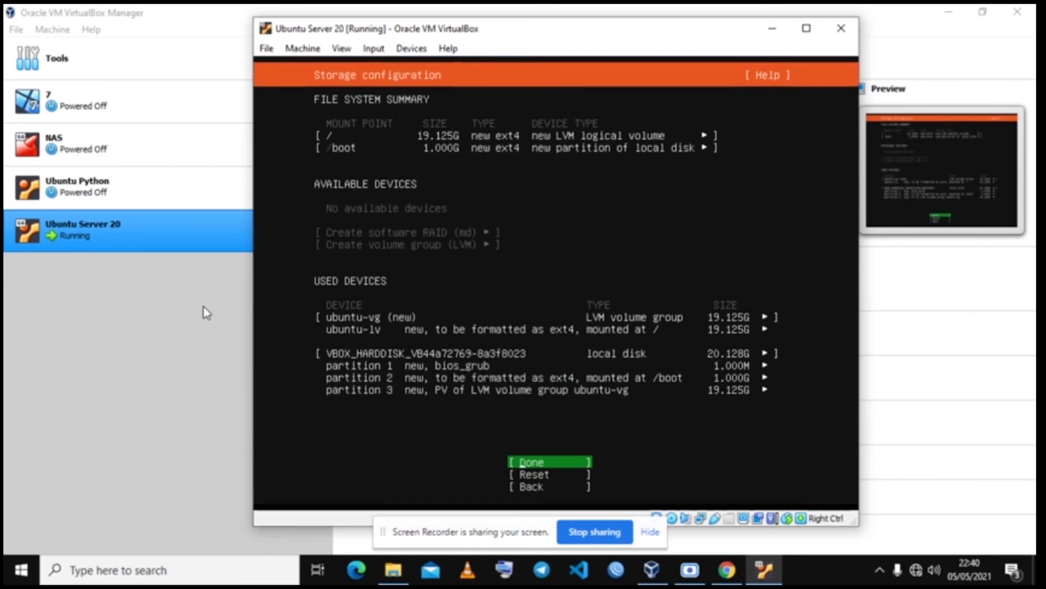
key("Return")
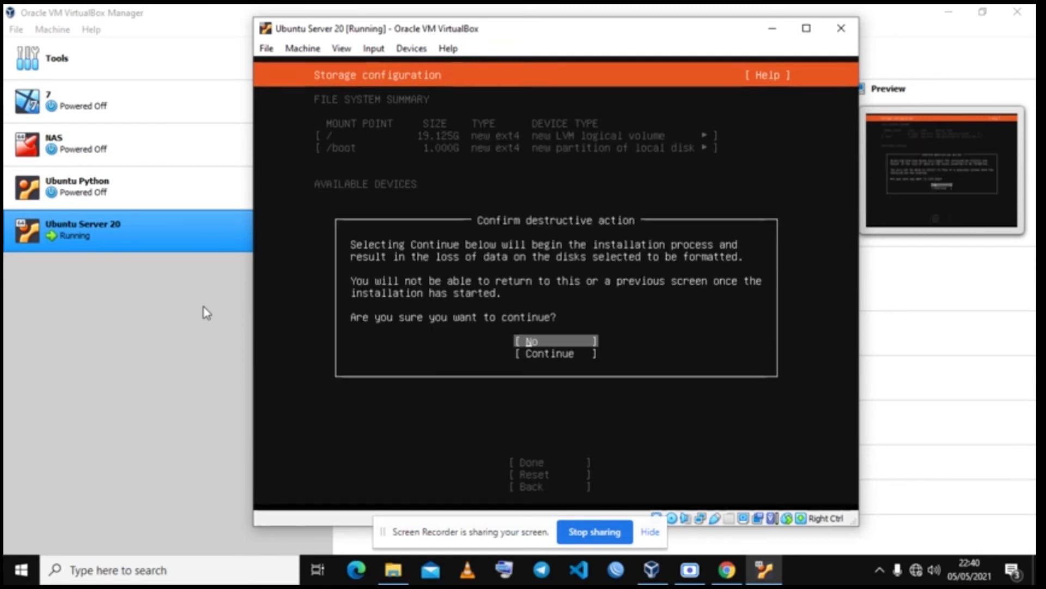
key("Down")
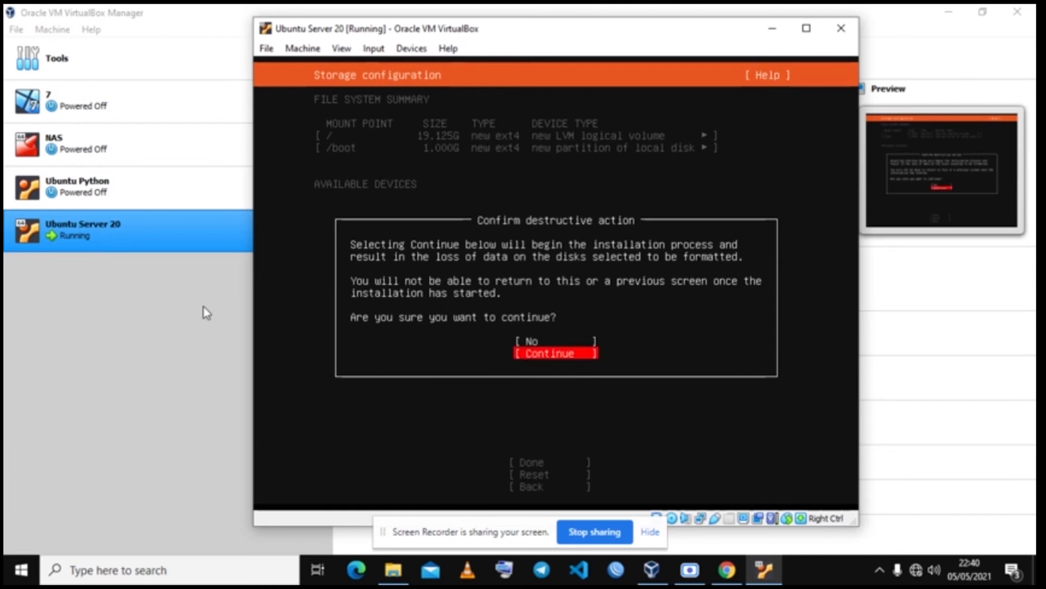
key("Return")
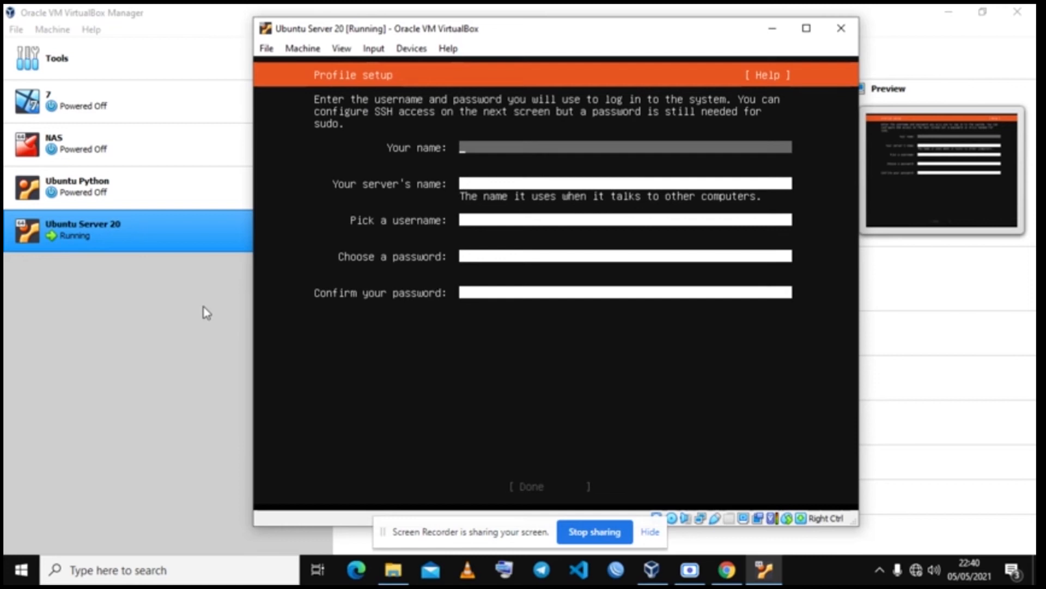
Step: Enter 'admin' as both your name and the server name in Profile setup
type("admin")
key("Tab")
key("Tab")
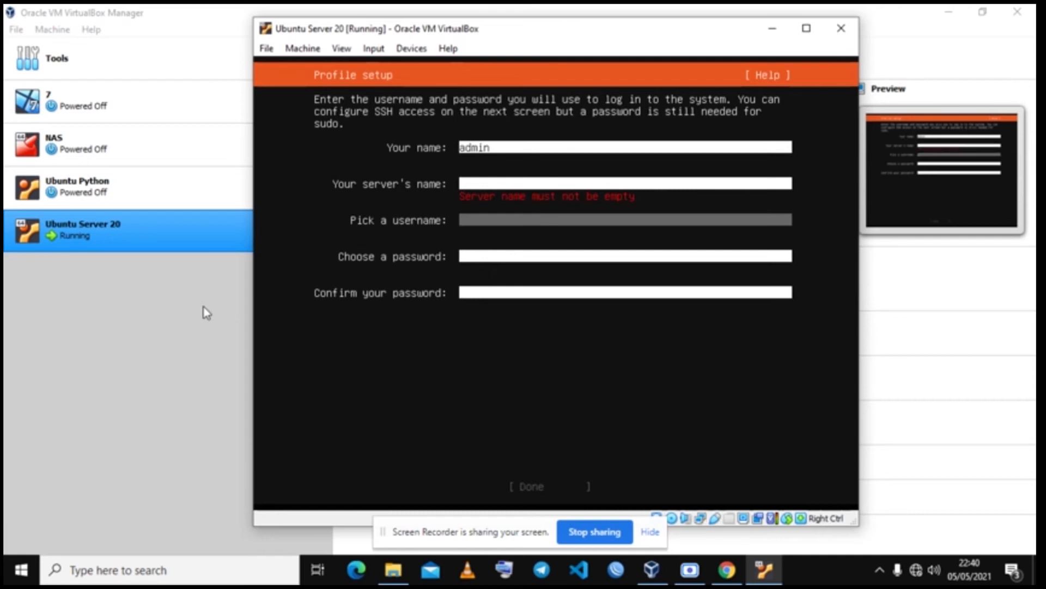
key("shift+Tab")
type("admin")
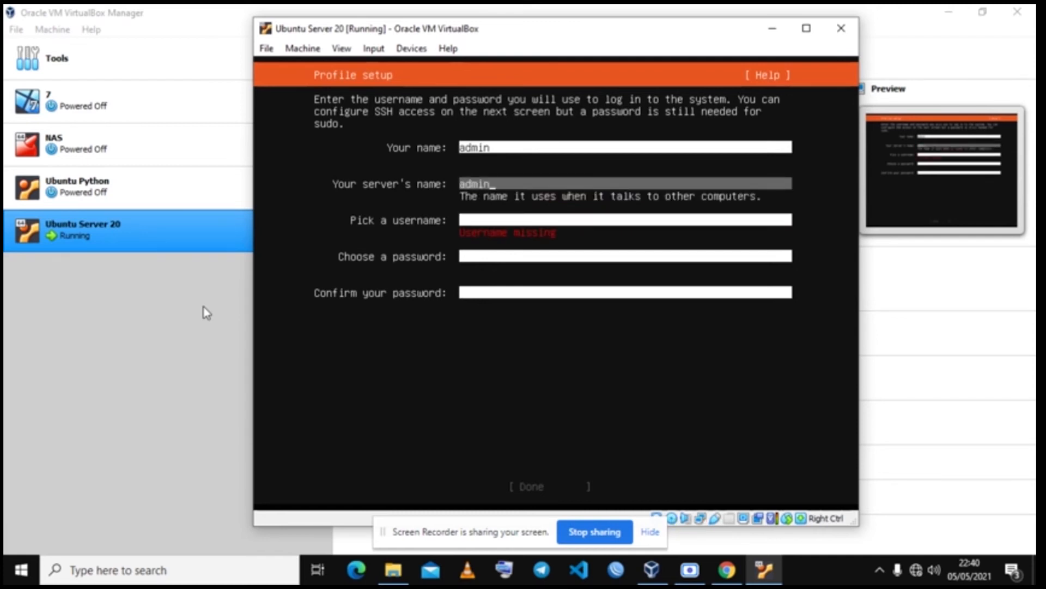
key("Tab")
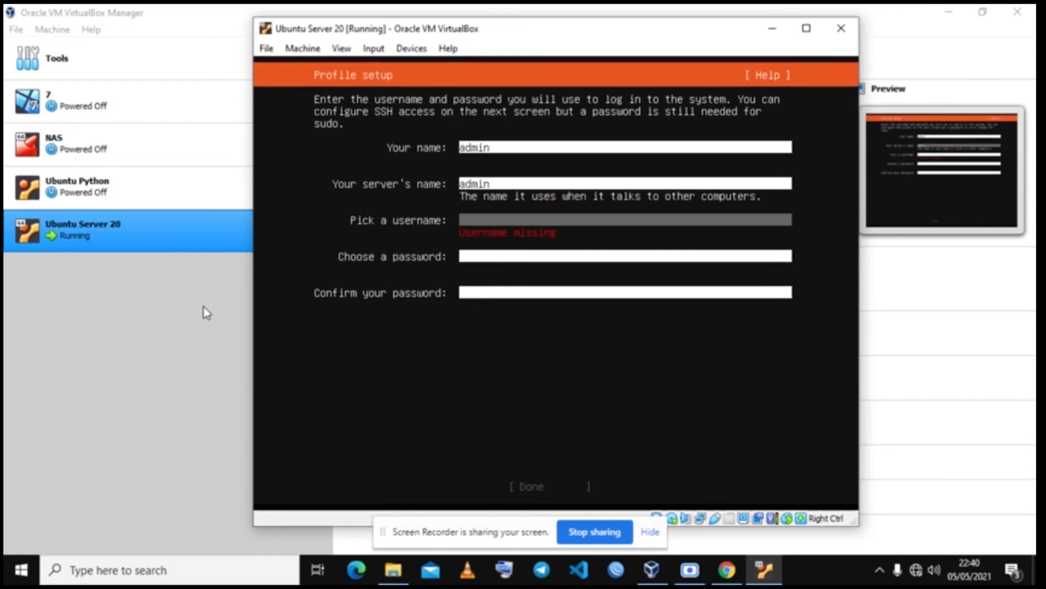
Step: Set username 'server', enter and confirm the account password, and submit the profile
type("server")
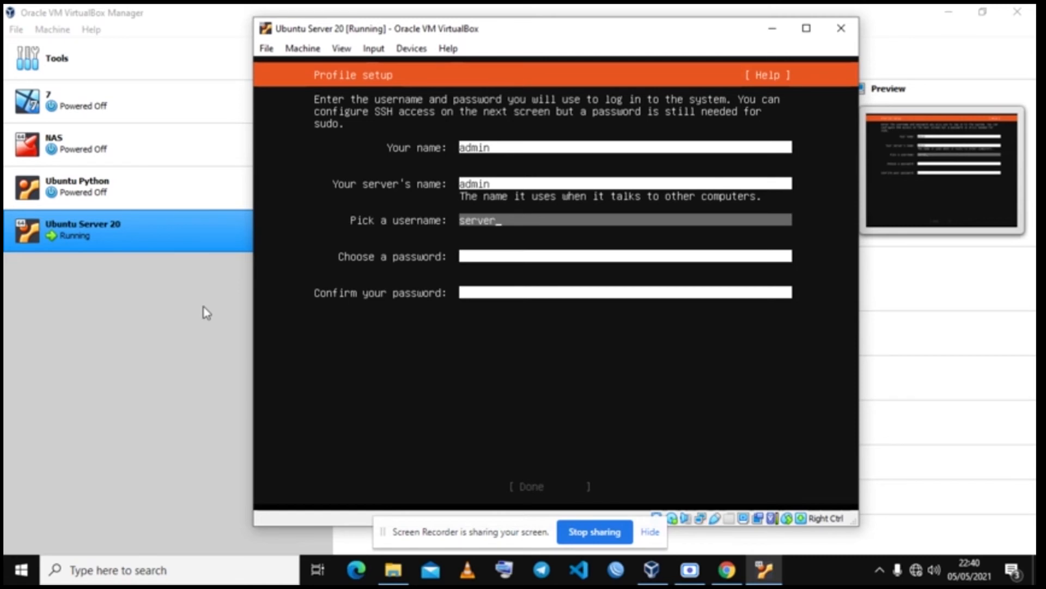
key("Tab")
type("***")
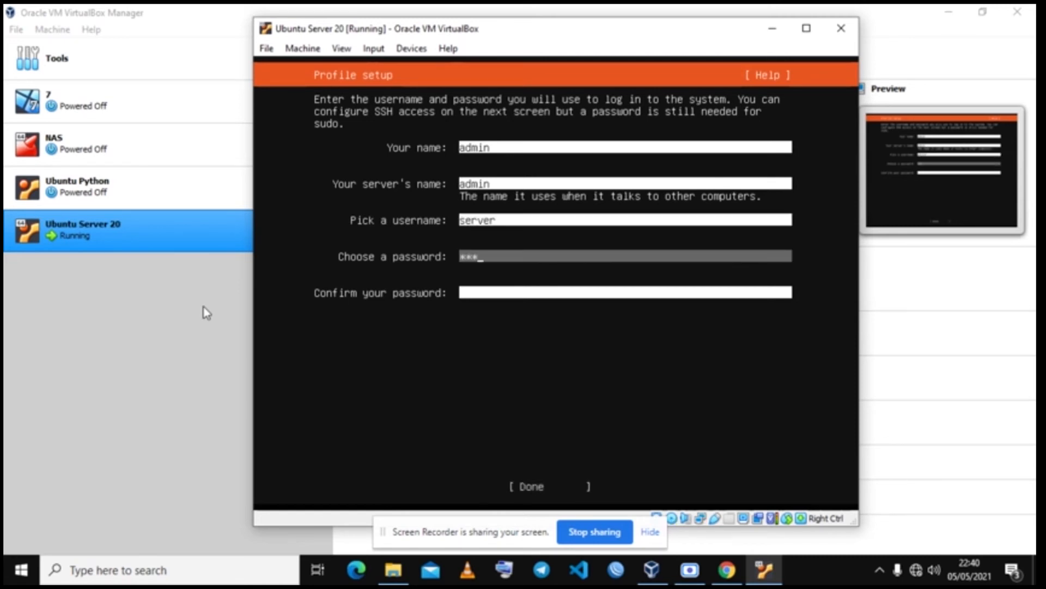
key("Tab")
type("***")
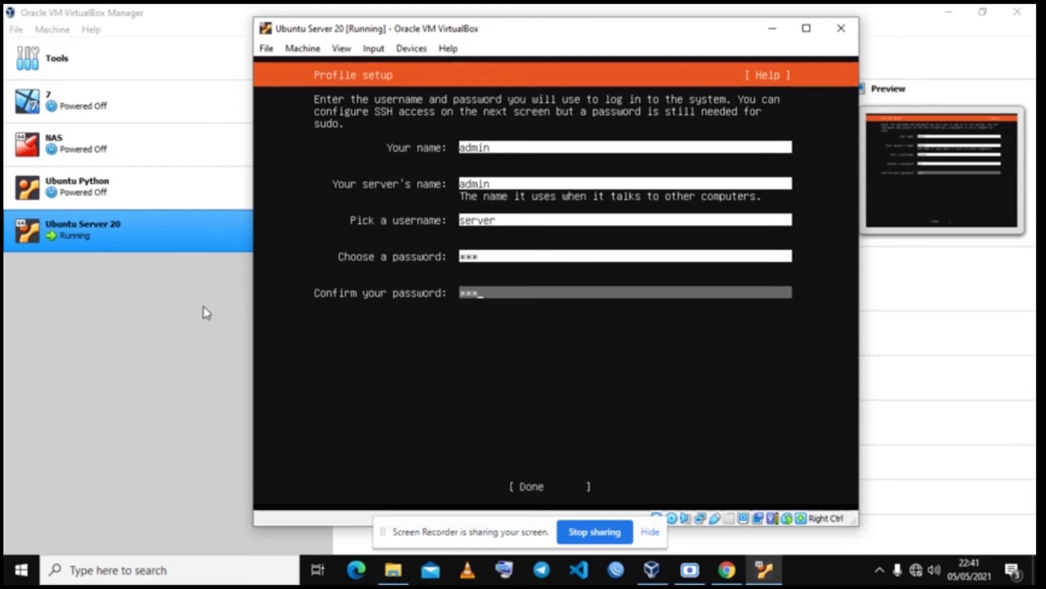
key("Tab")
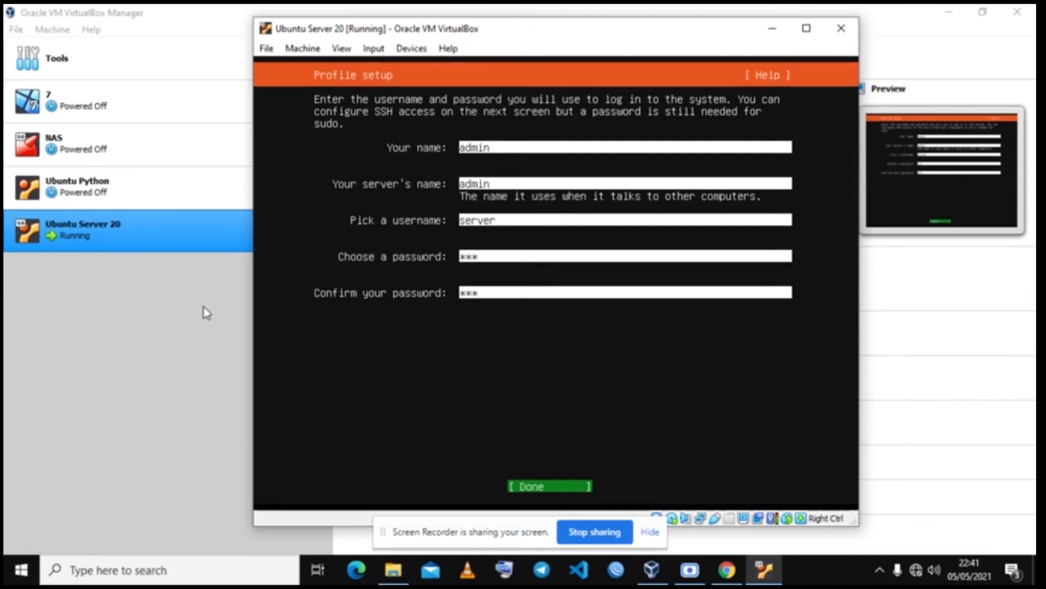
key("Return")
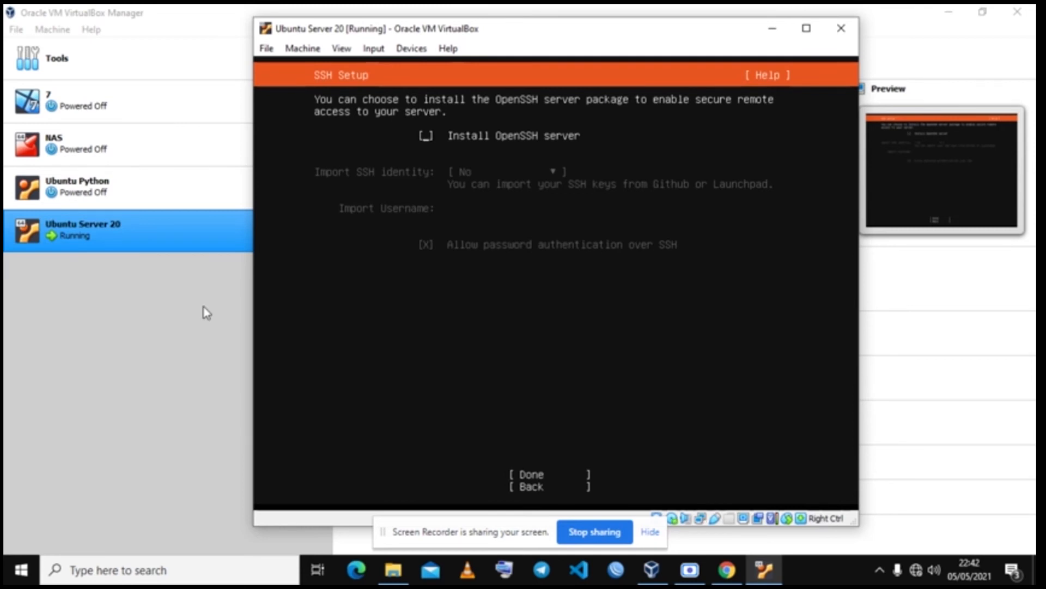
Step: Tick Install OpenSSH server in SSH Setup and confirm with Done to begin installing
key("space")
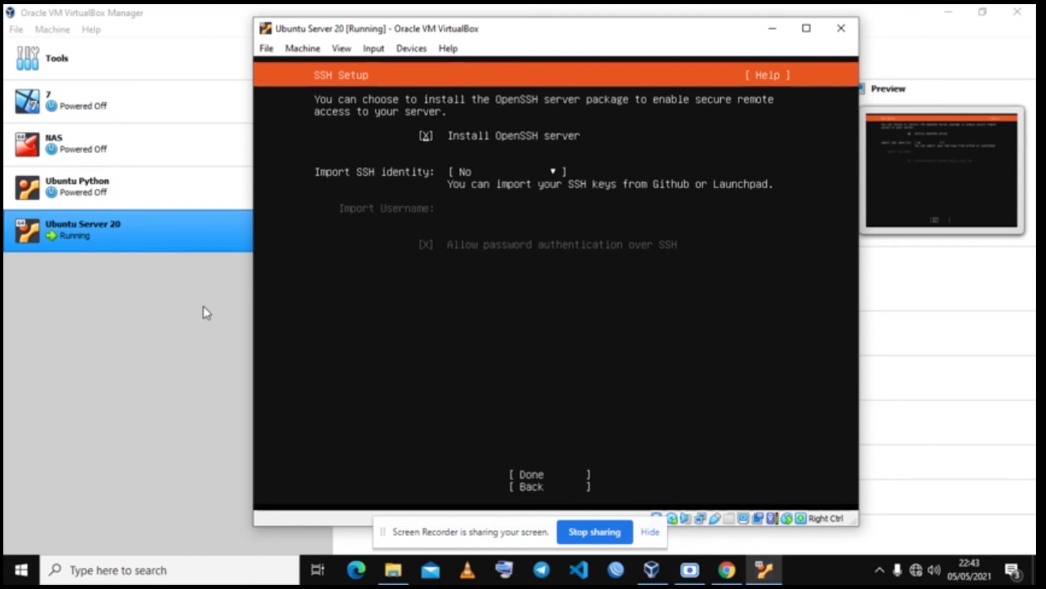
key("Tab")
key("Tab")
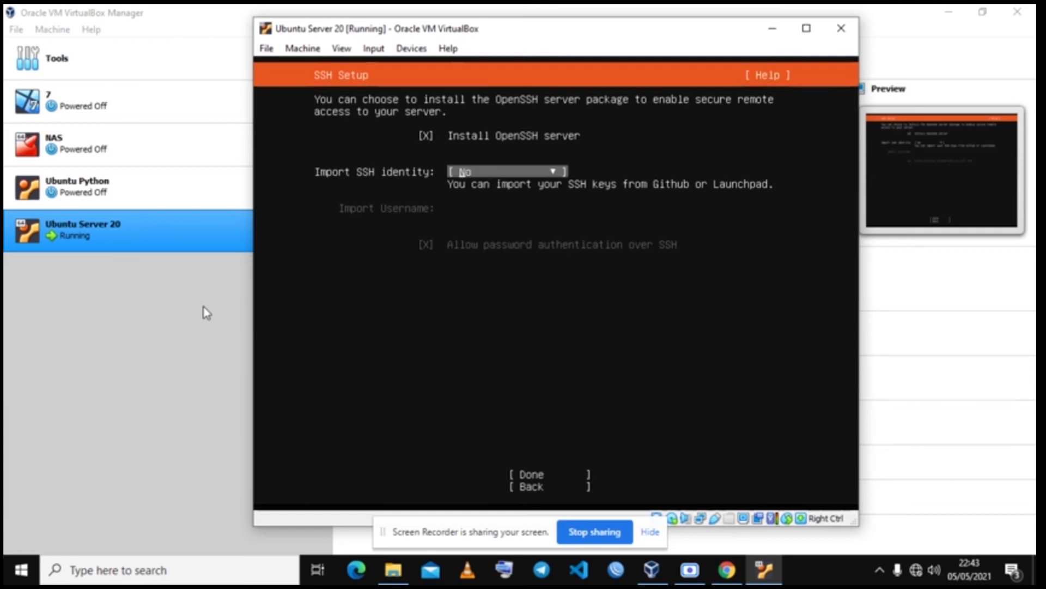
key("Tab")
key("Tab")
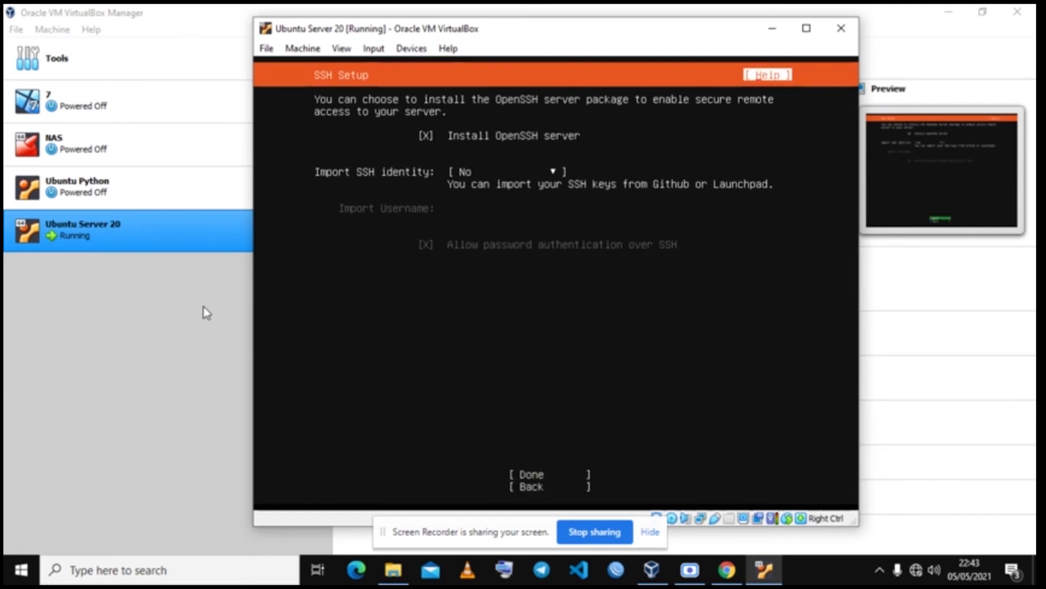
key("Tab")
key("Tab")
key("Tab")
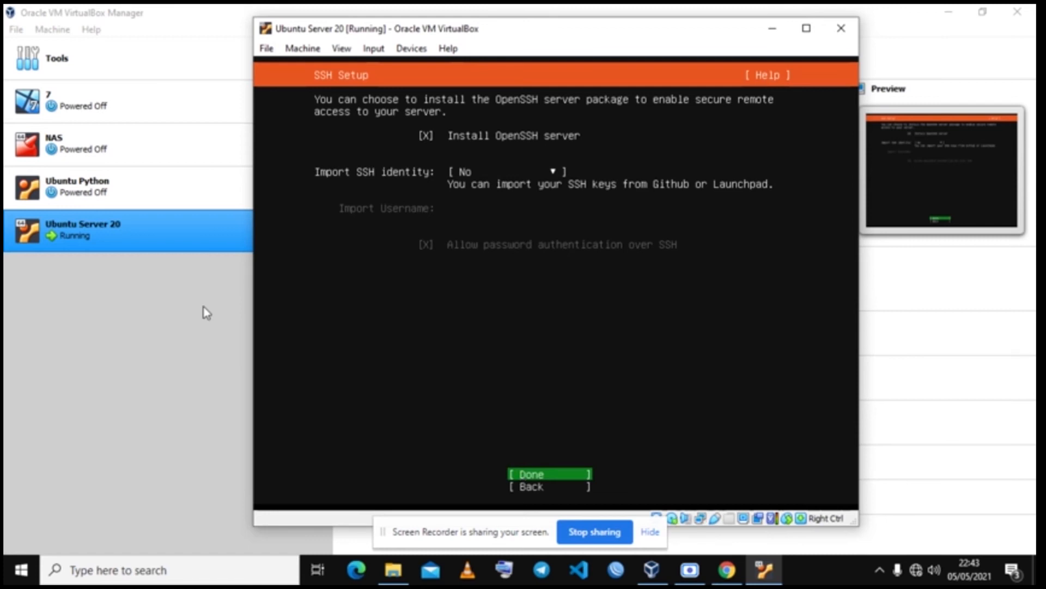
key("Return")
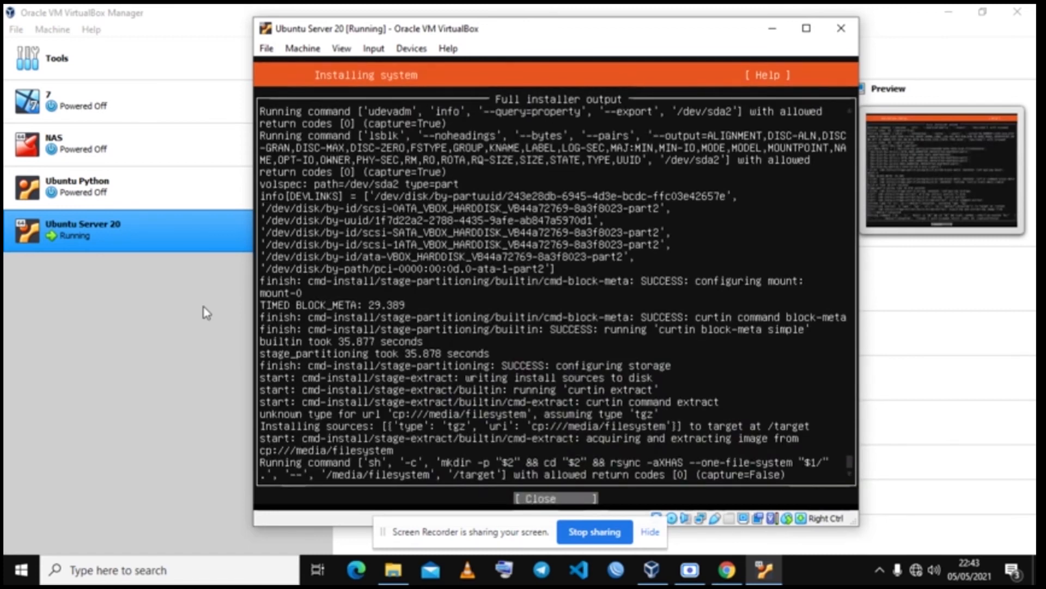
Step: Let the installation run until Install complete appears, then move focus toward Reboot Now
key("Return")
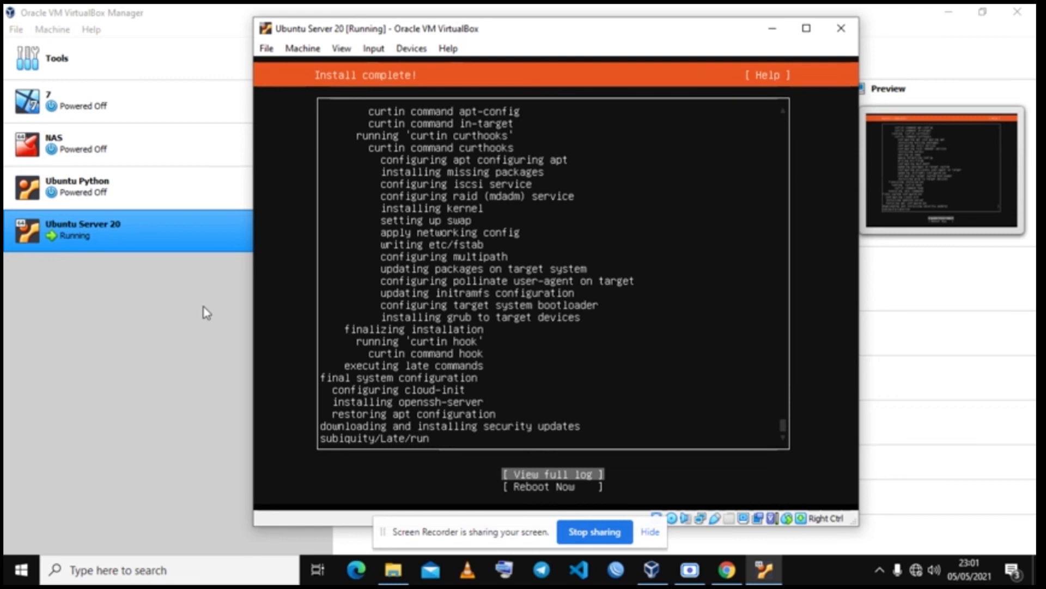
key("Down")
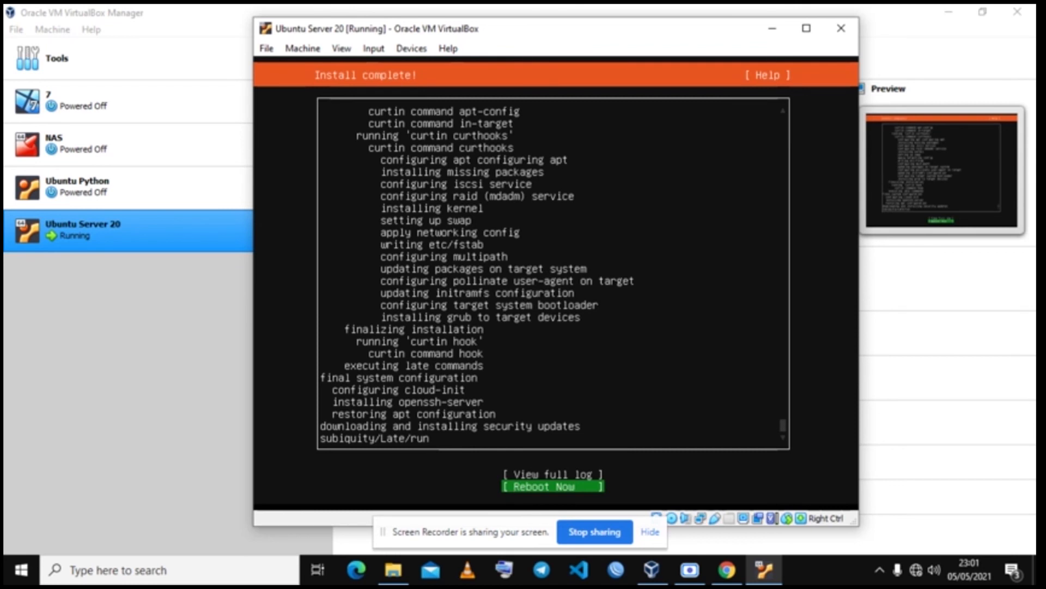
Step: Reboot the server and eject the ubuntu-20.04.2 ISO from the VM's optical drive
key("Return")
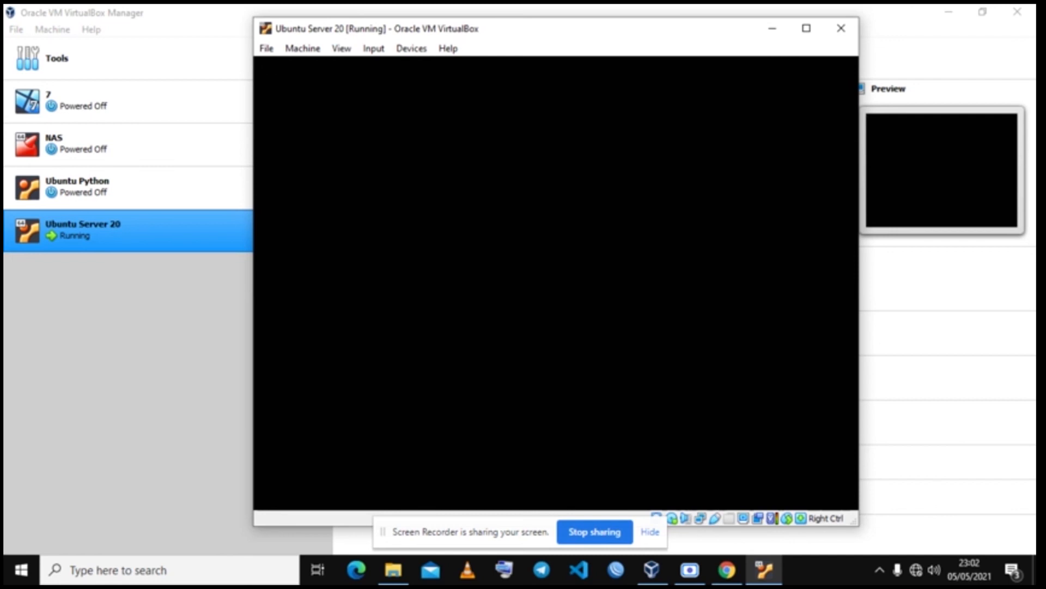
left_click(412, 50)
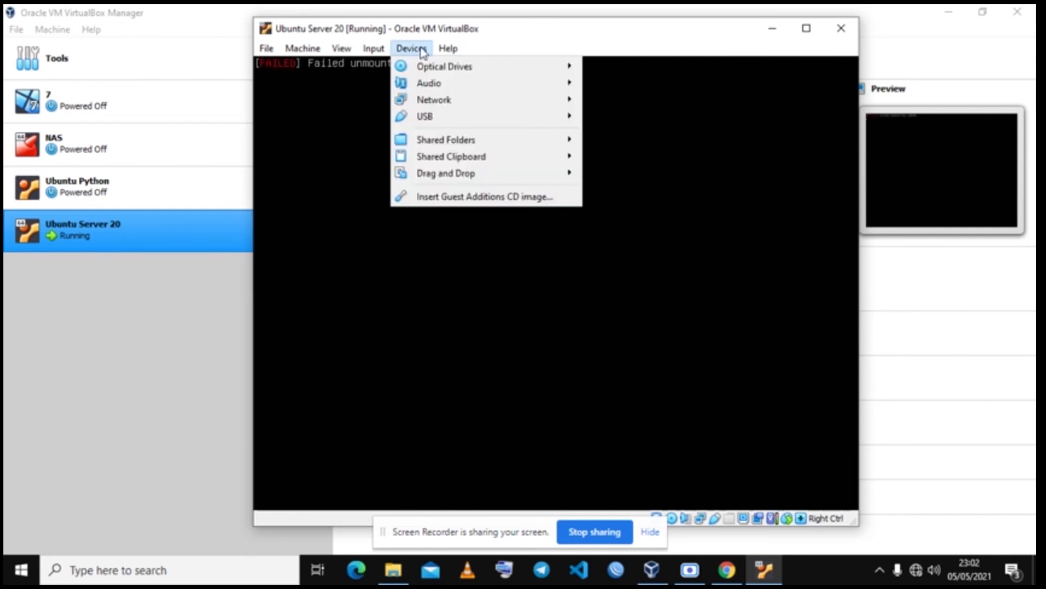
mouse_move(449, 51)
mouse_move(411, 48)
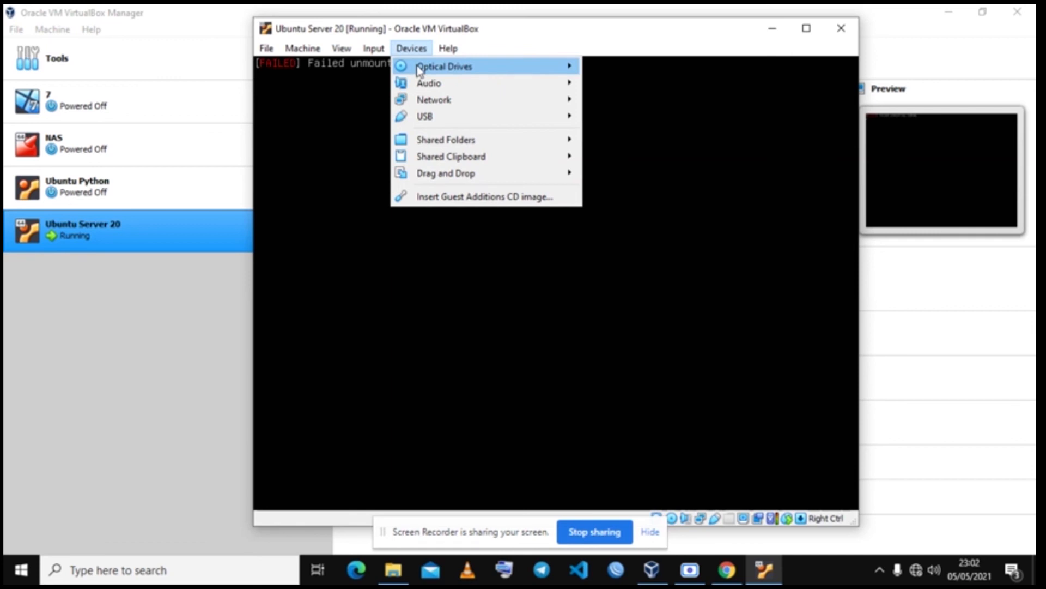
left_click(566, 67)
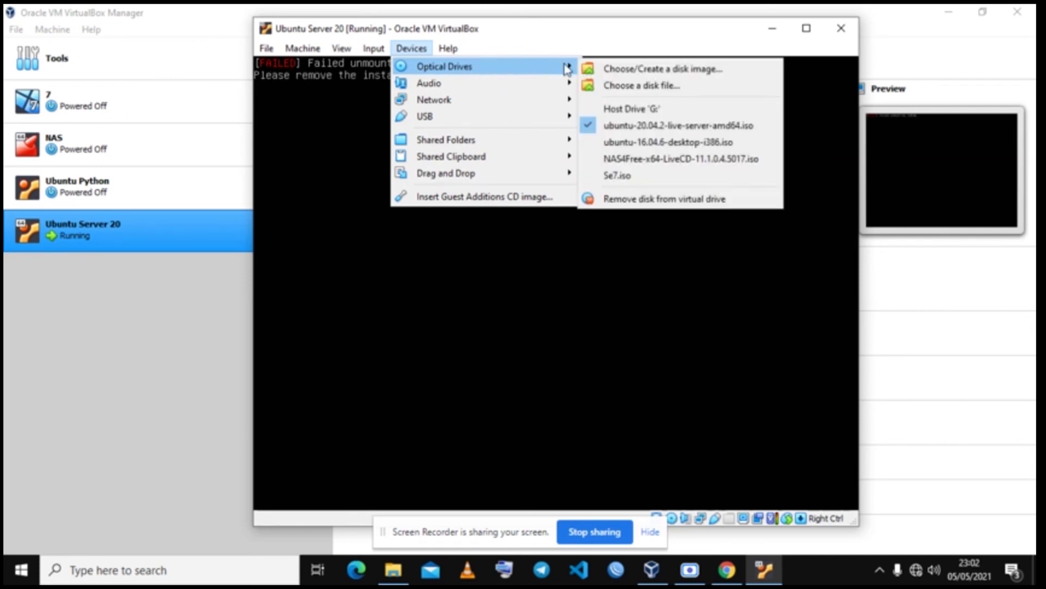
left_click(601, 129)
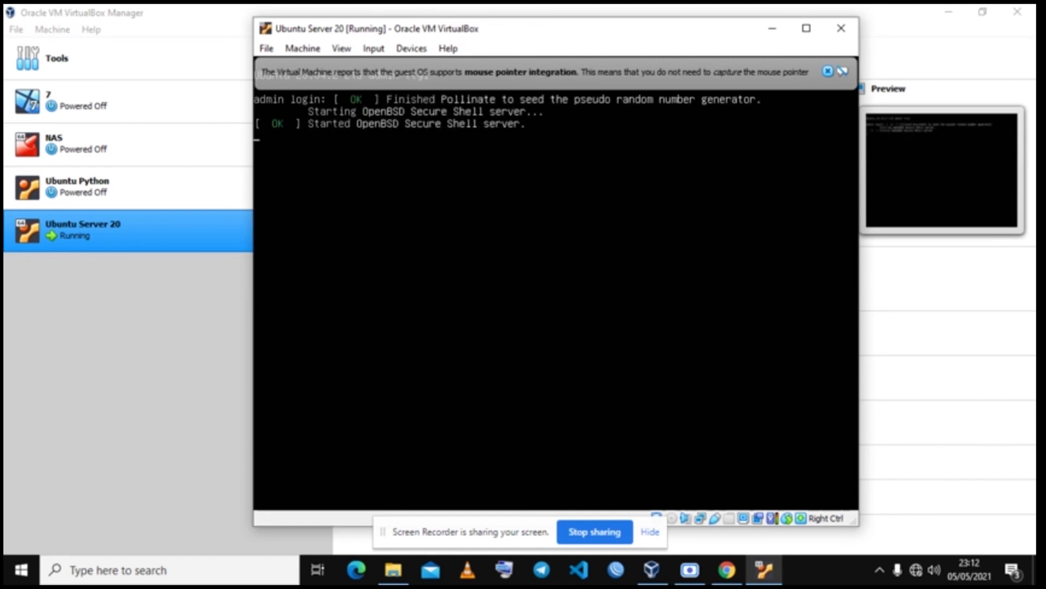
Step: Dismiss the mouse integration notice and log in as the server user with its password
left_click(828, 72)
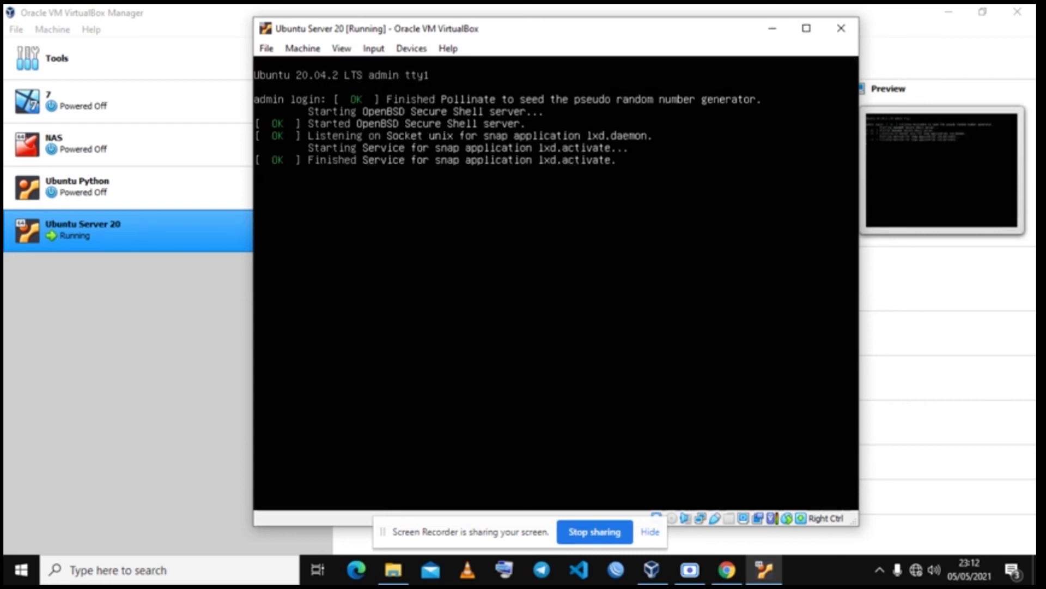
key("Return")
type("serv")
key("BackSpace")
key("BackSpace")
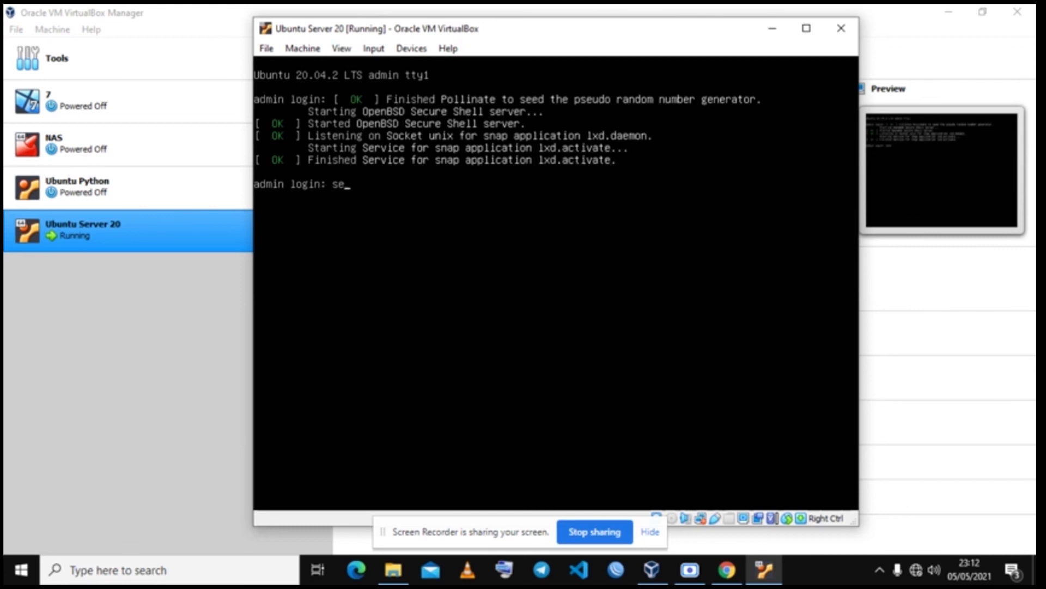
type("rver")
key("Return")
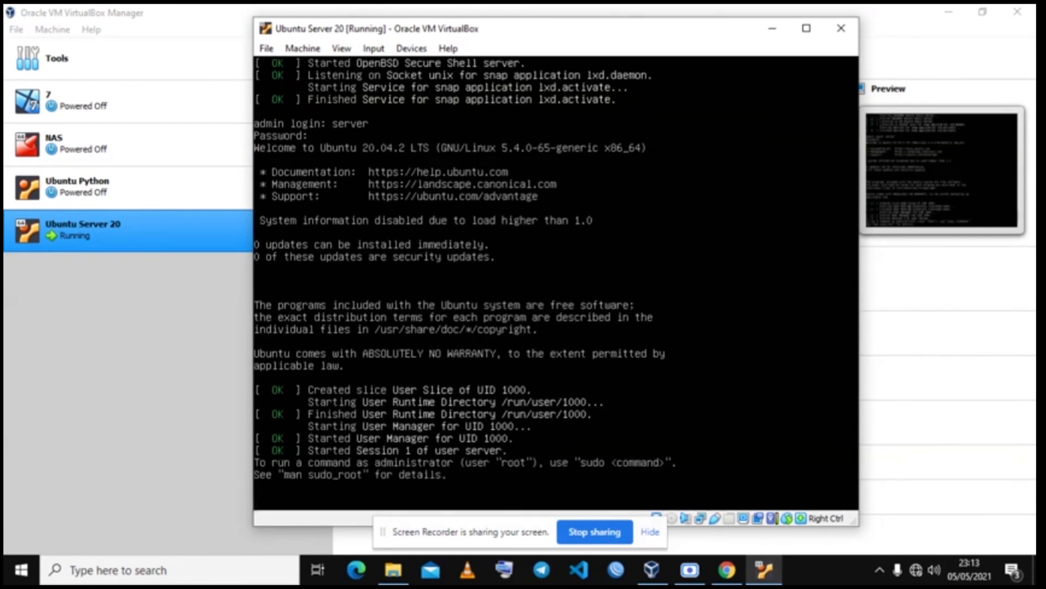
Step: Clear the console and run ip a to list the lo, enp0s3 and enp0s8 interfaces
key("Return")
key("Return")
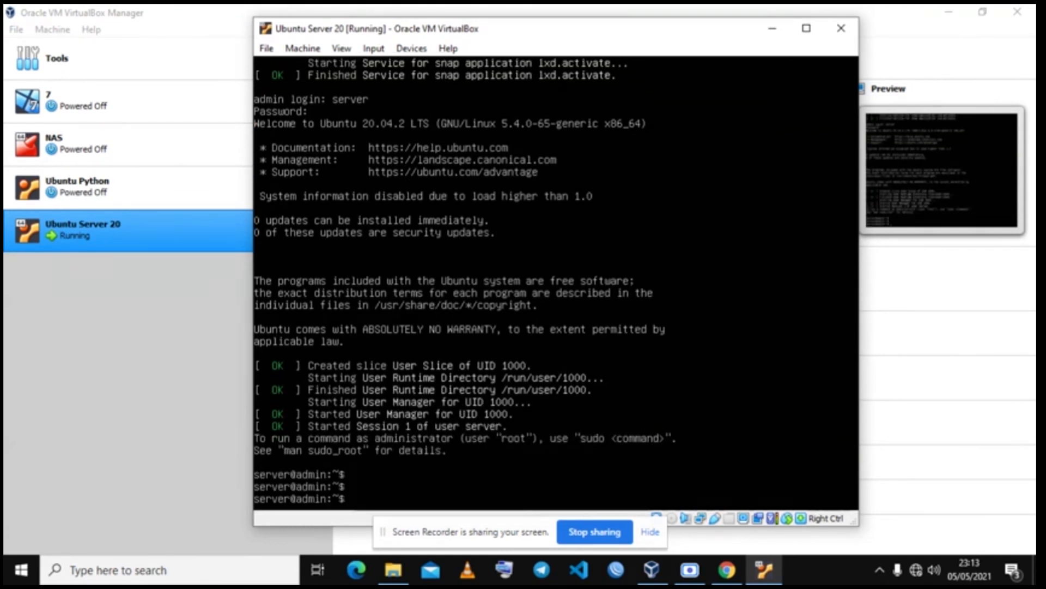
type("clear")
key("Return")
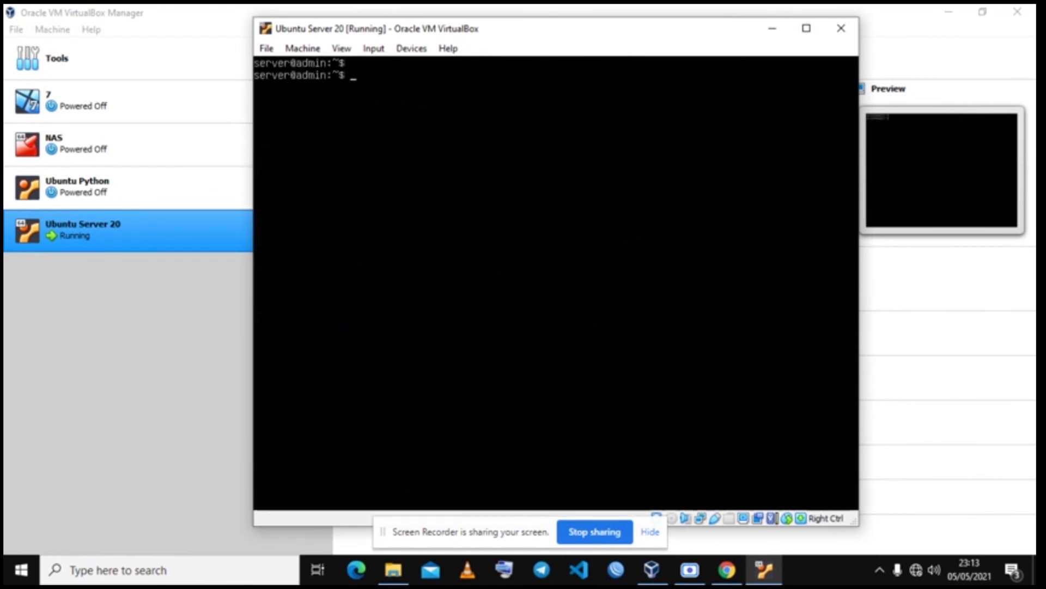
key("Return")
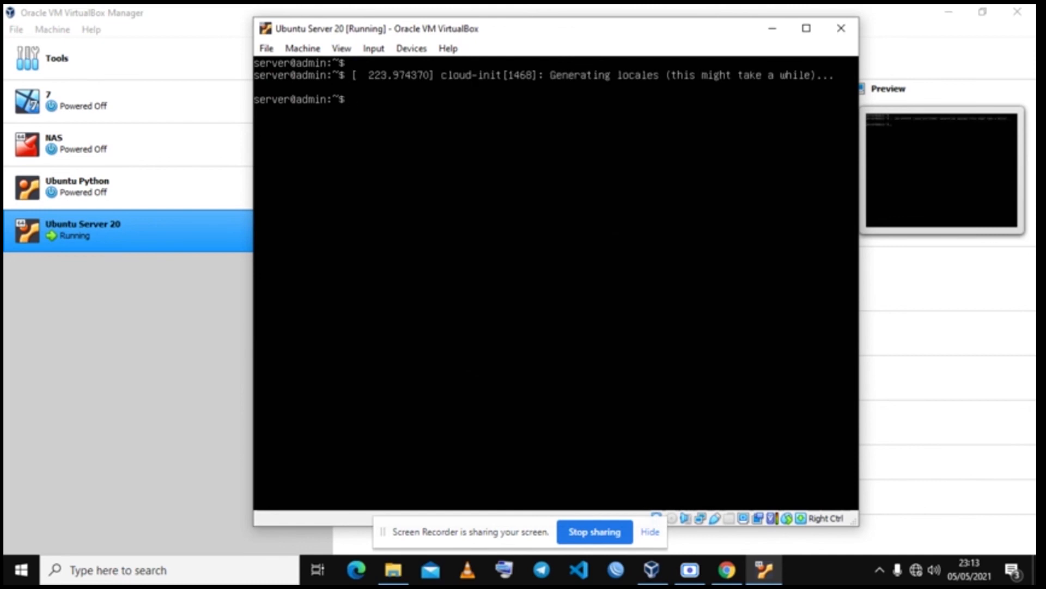
type("ip")
type(" a")
key("Return")
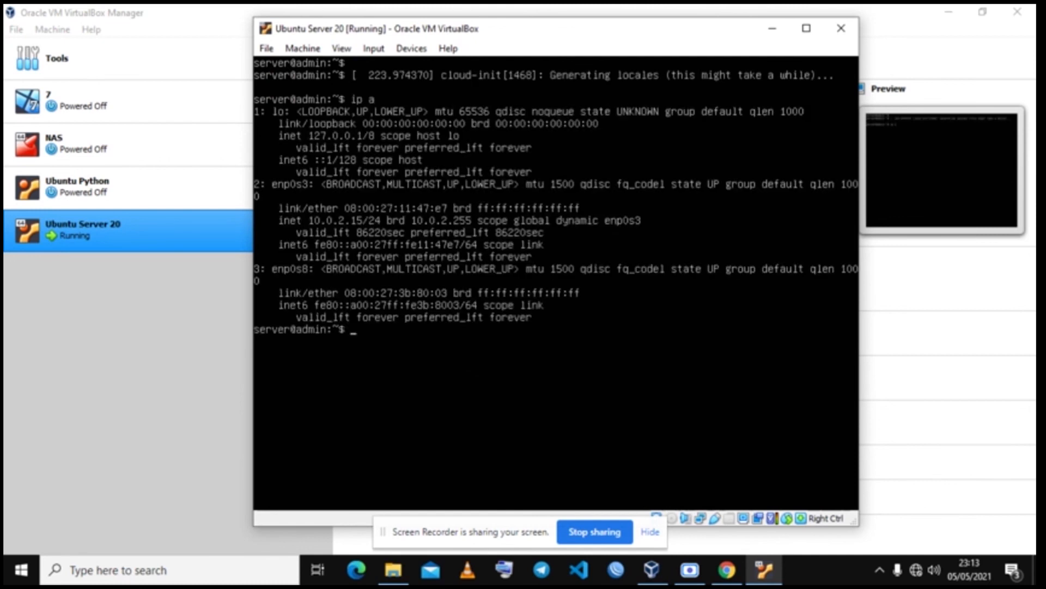